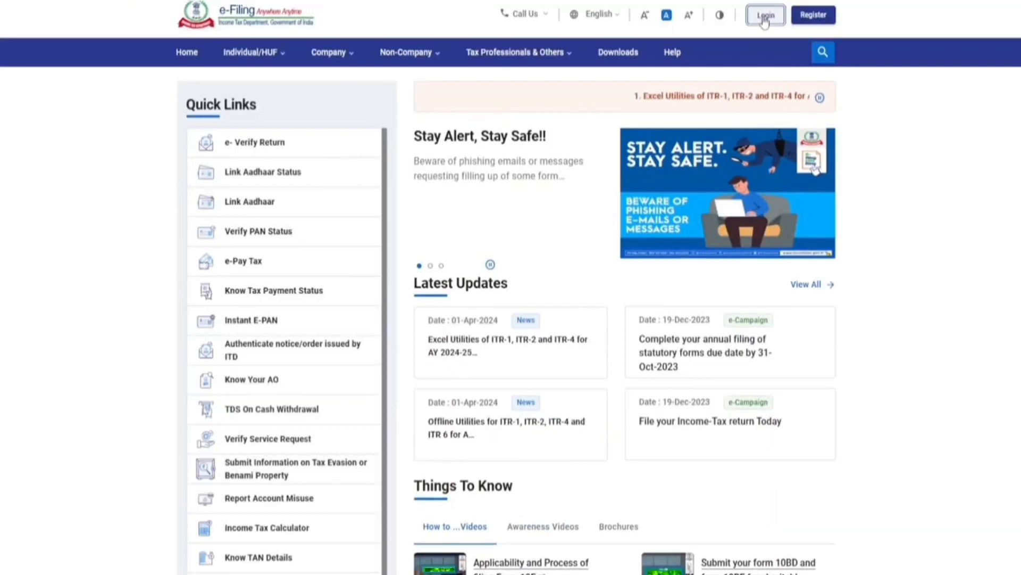
# Step: Open the portal's login page from the Login button on the e-Filing home page
pyautogui.click(764, 16)
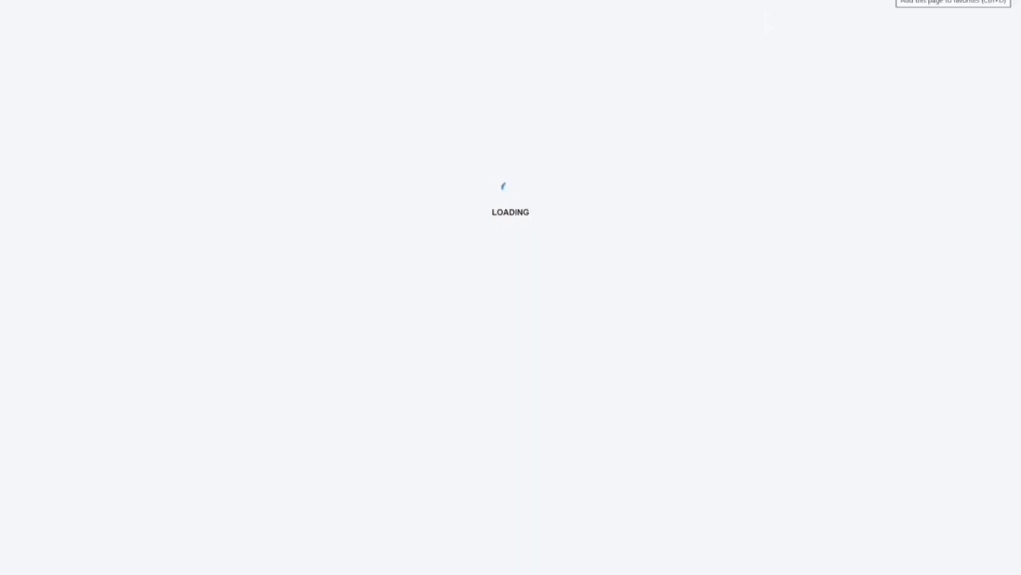
# Step: Enter the user ID, confirm the secure access message, and type the account password
pyautogui.click(269, 203)
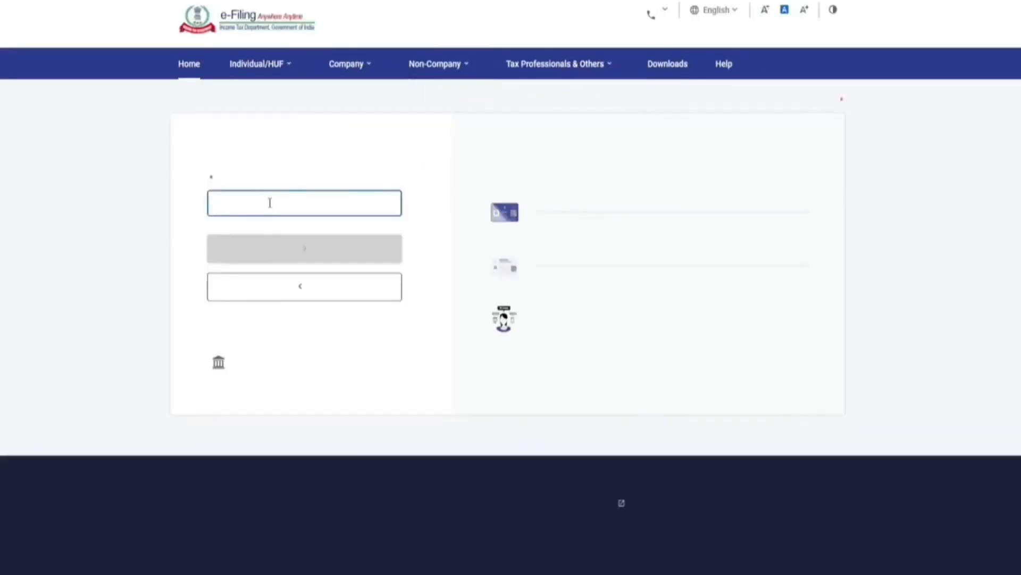
pyautogui.click(261, 266)
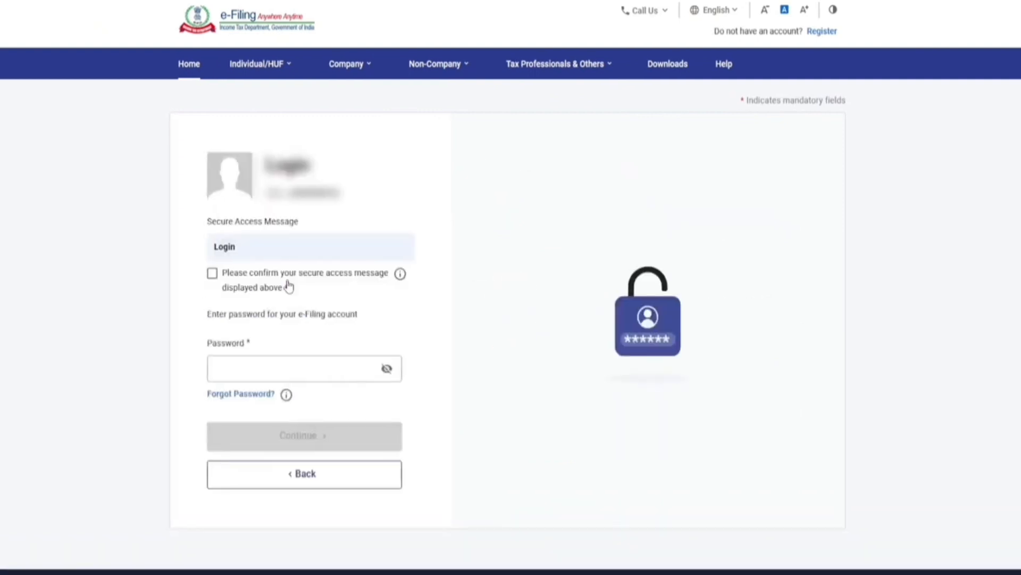
pyautogui.click(212, 274)
pyautogui.click(262, 379)
pyautogui.write('*')
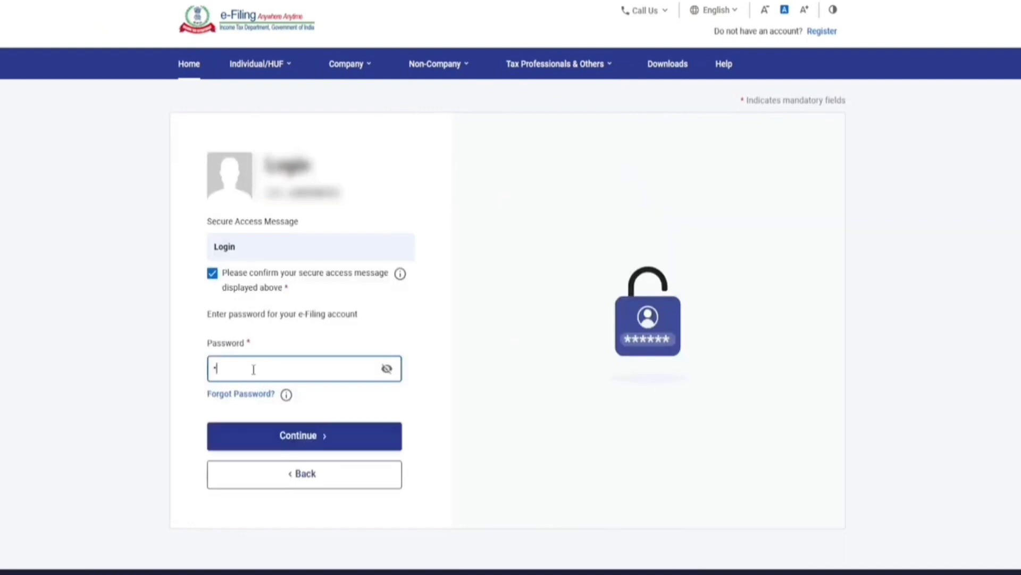
pyautogui.write('**')
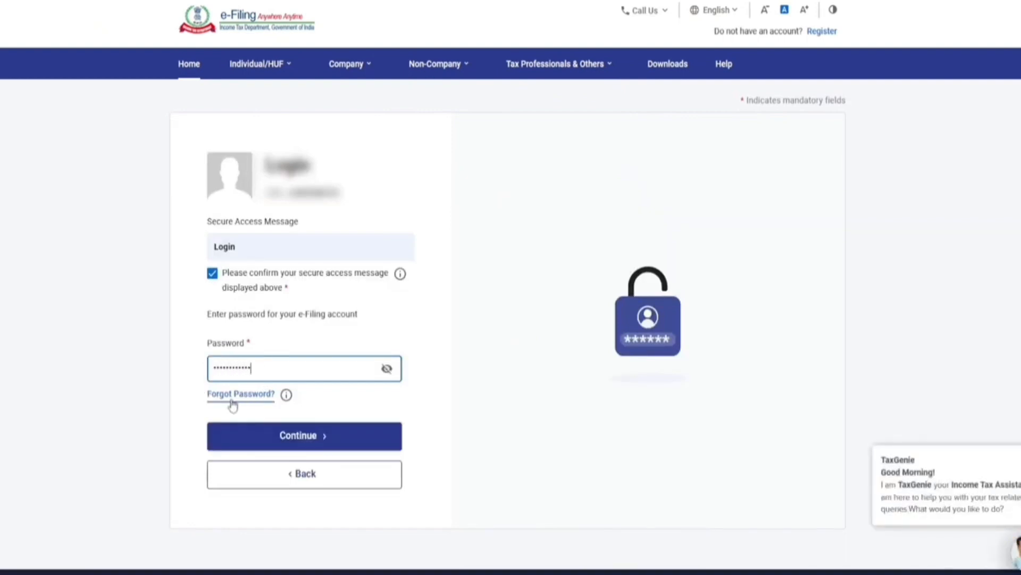
# Step: Complete login past the dual-login warning, zoom the page to 110%, and open AIS
pyautogui.click(291, 437)
pyautogui.click(598, 340)
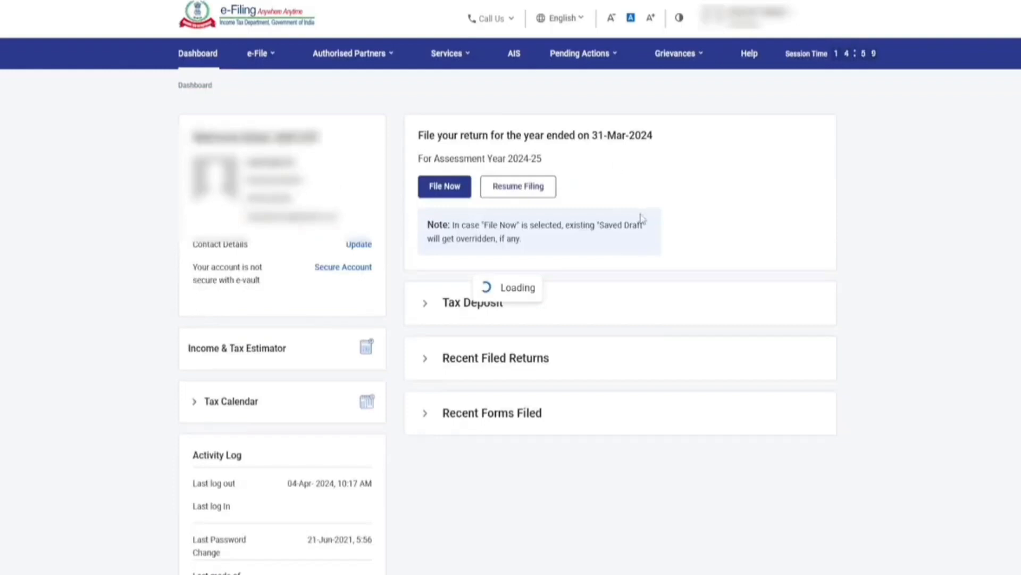
pyautogui.hotkey('ctrl', '+')
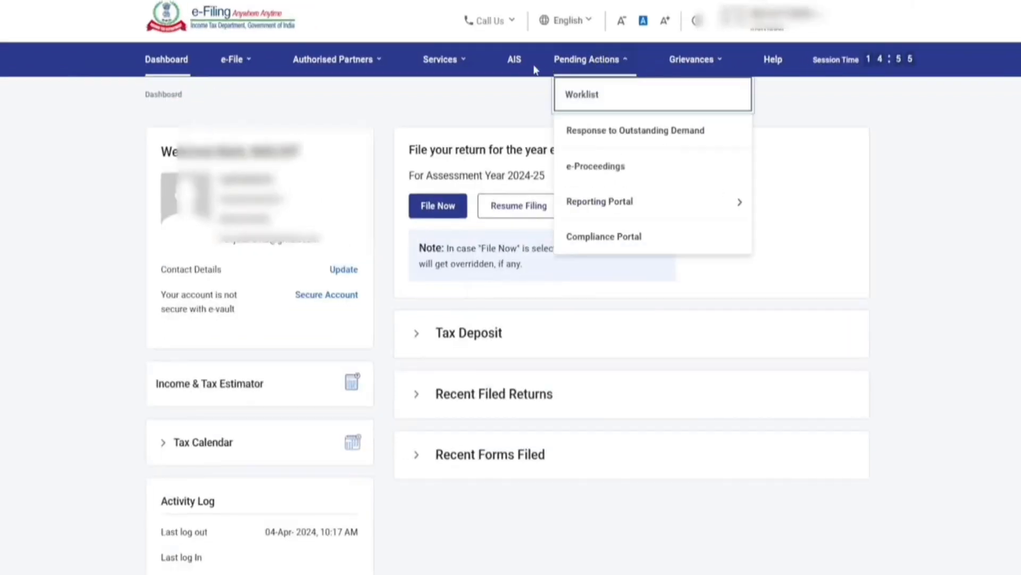
pyautogui.click(514, 61)
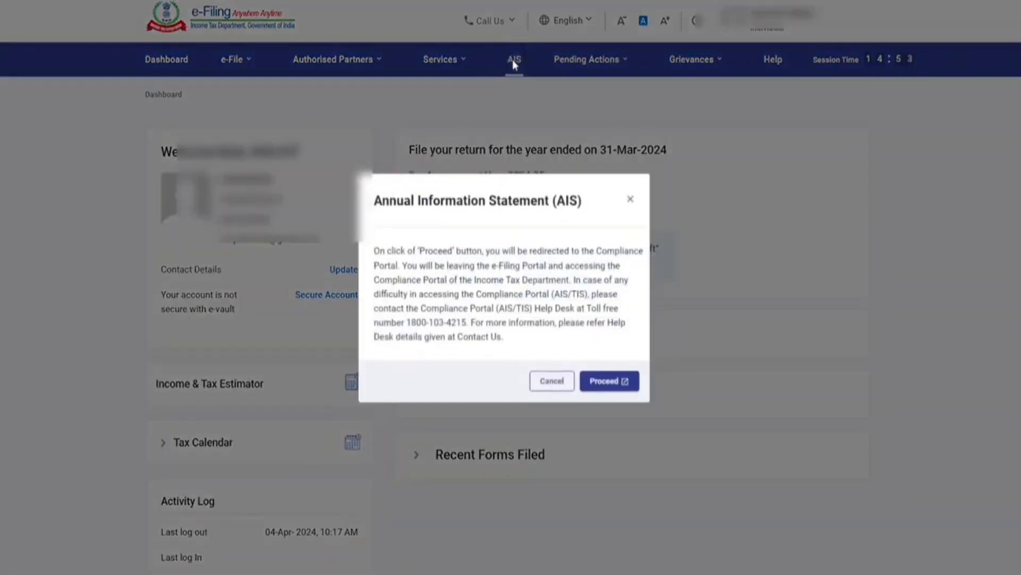
# Step: Proceed to the Compliance Portal and open the AIS tab's Taxpayer Information Summary for F.Y. 2023-24
pyautogui.click(607, 381)
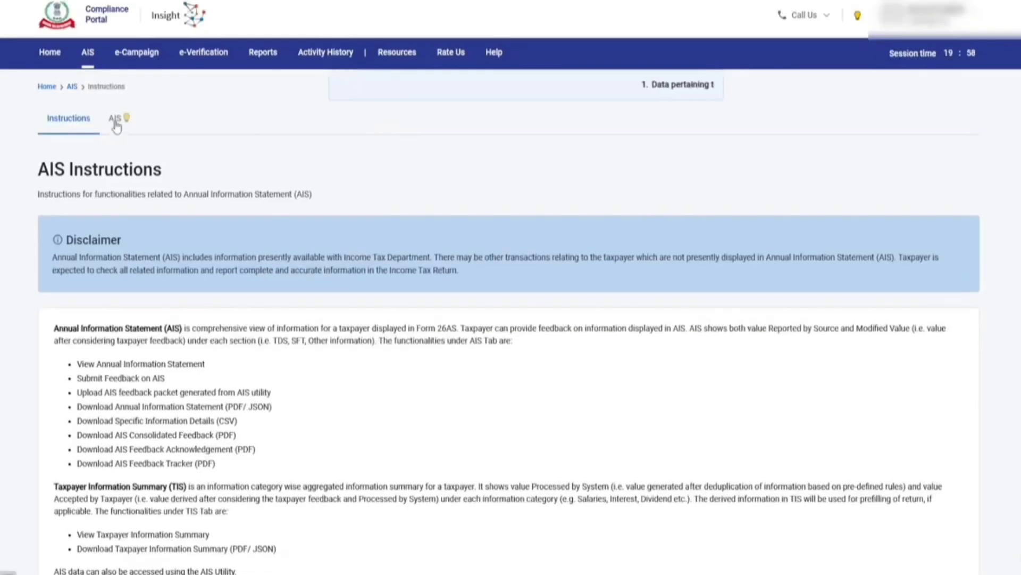
pyautogui.click(116, 126)
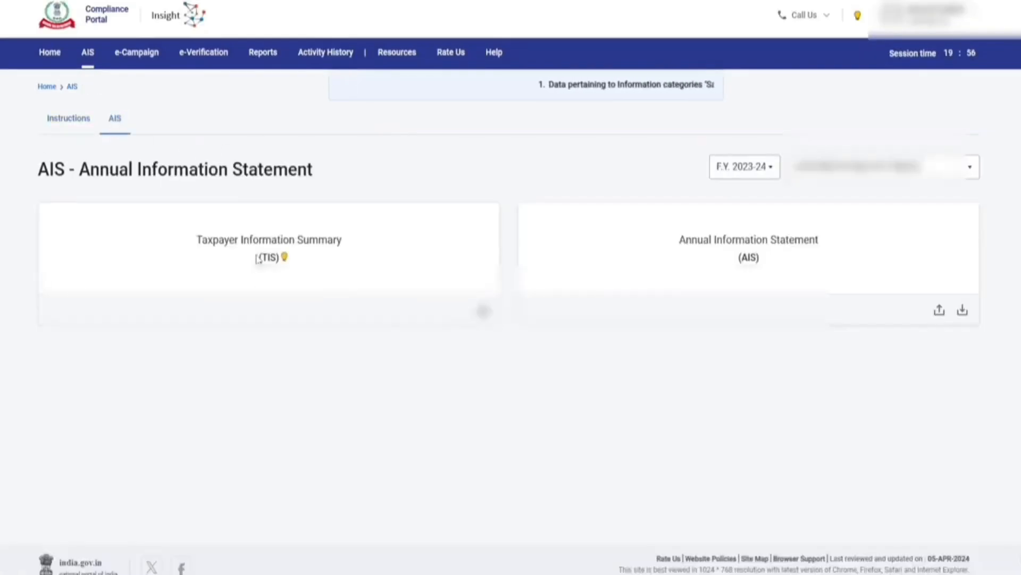
pyautogui.click(258, 259)
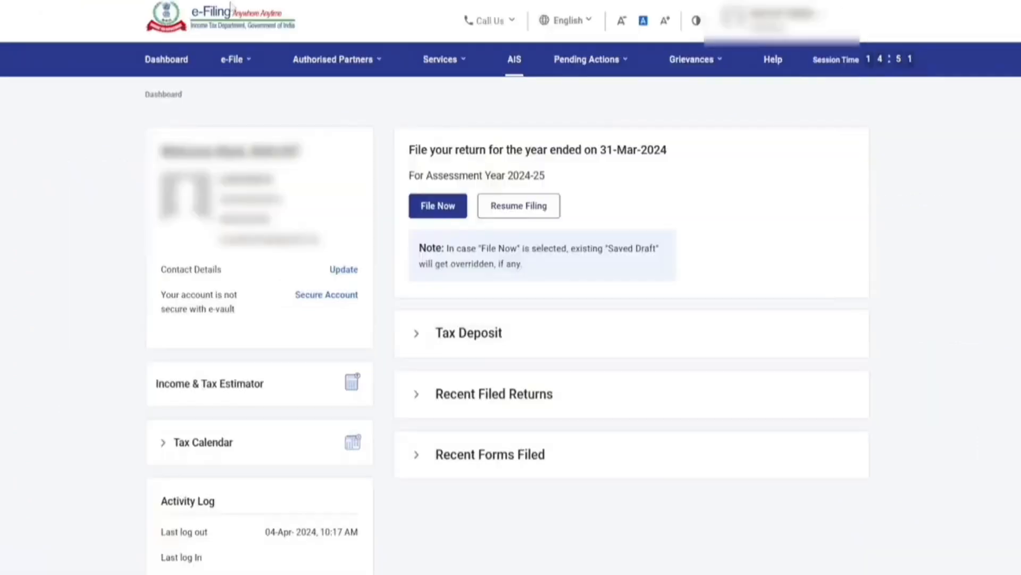
# Step: Reach the TRACES tax credit statement page via View Form 26AS, accepting the disclaimer and notice
pyautogui.click(236, 57)
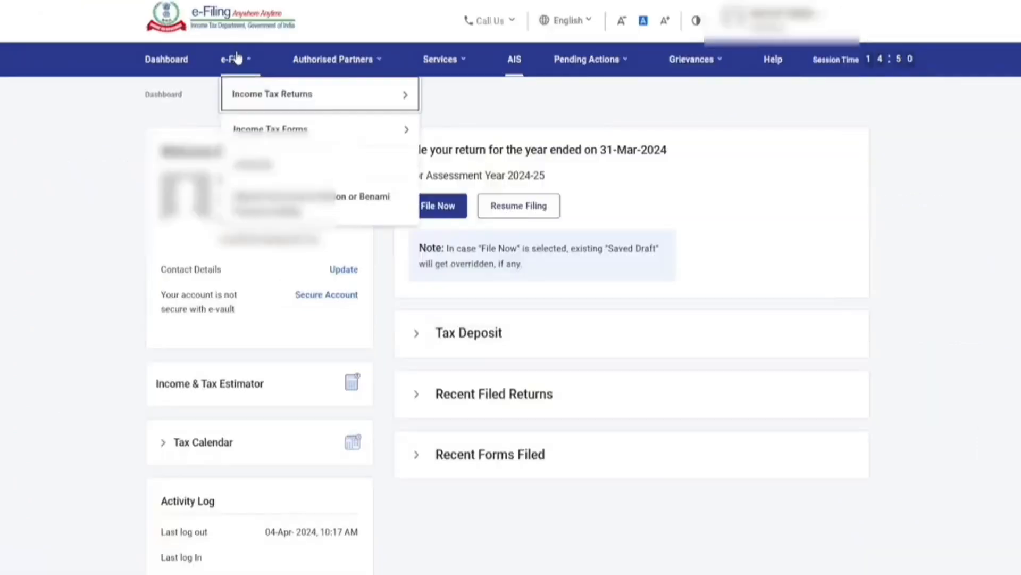
pyautogui.moveTo(269, 101)
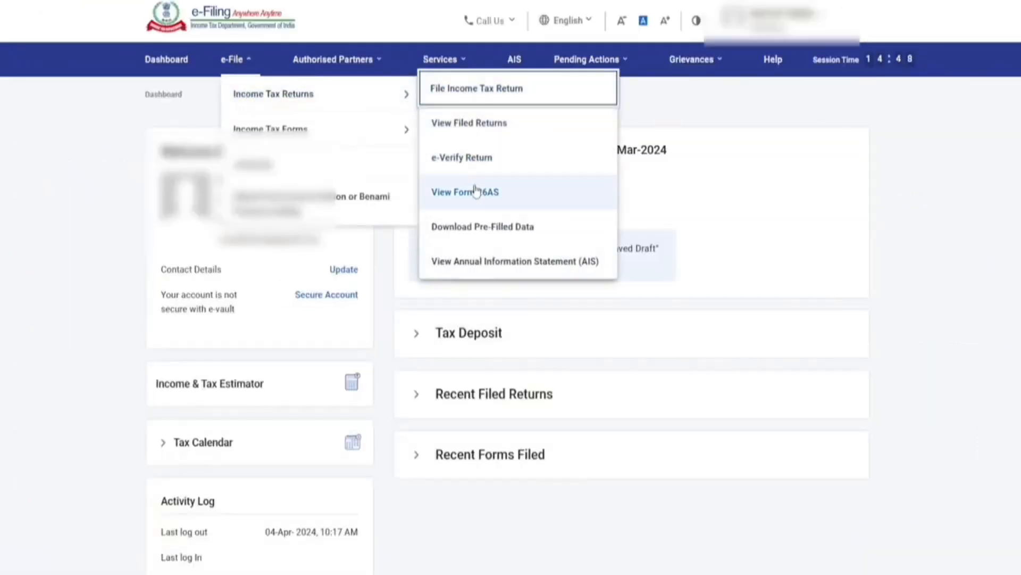
pyautogui.click(468, 193)
pyautogui.click(639, 408)
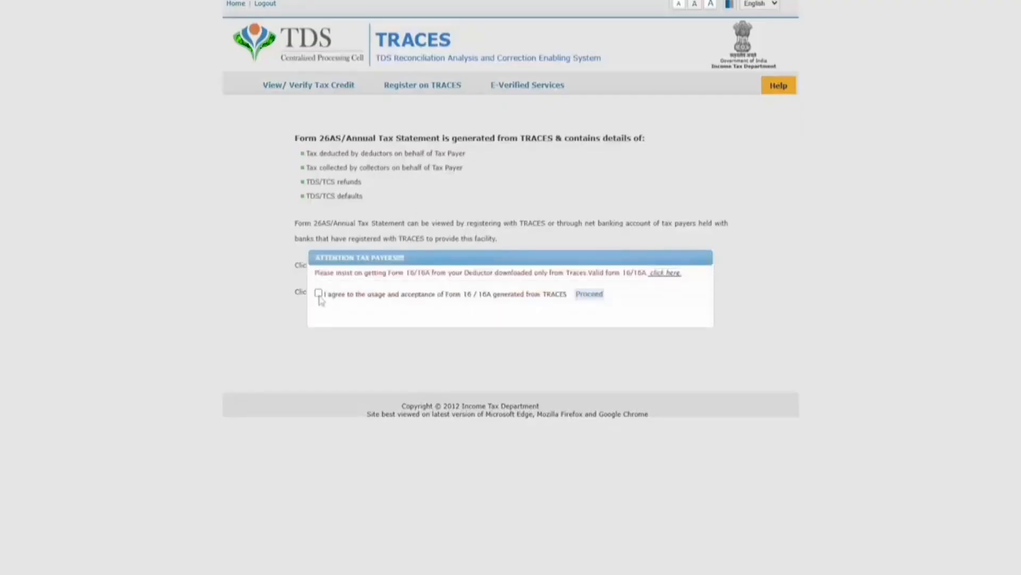
pyautogui.click(591, 294)
pyautogui.click(359, 266)
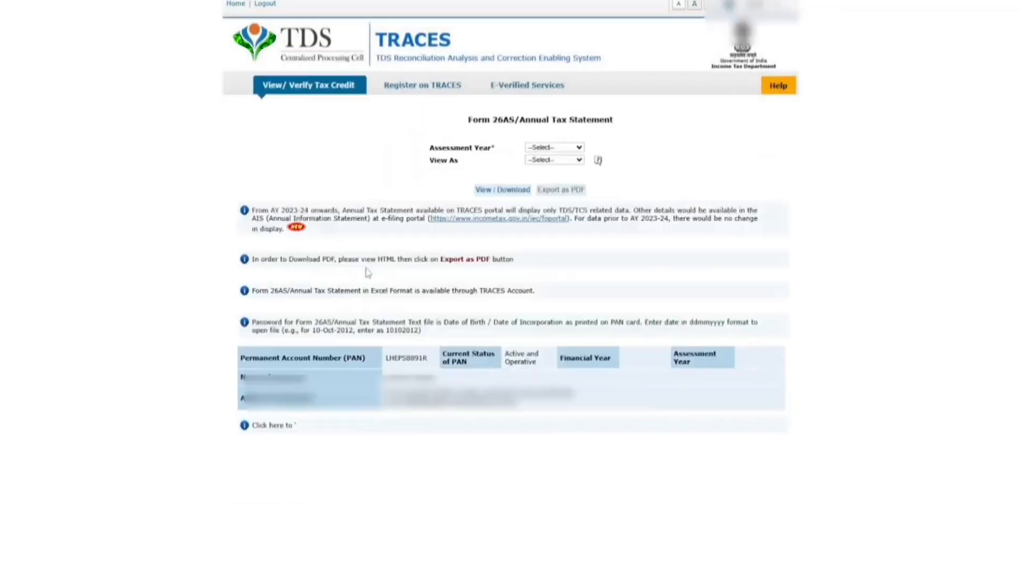
# Step: View the Form 26AS statement for AY 2024-25 as HTML
pyautogui.click(550, 148)
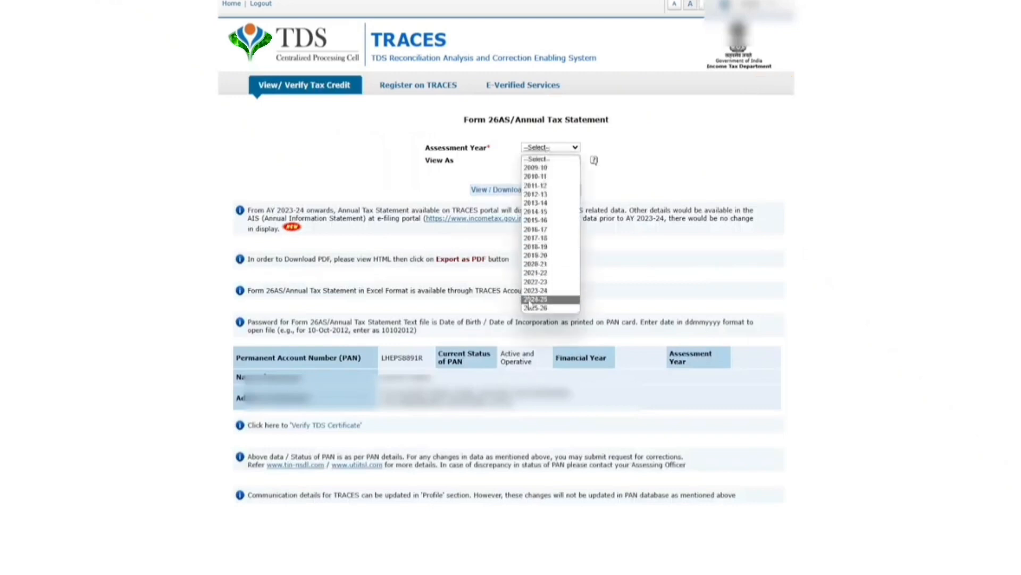
pyautogui.click(534, 338)
pyautogui.click(538, 160)
pyautogui.click(535, 176)
pyautogui.click(508, 191)
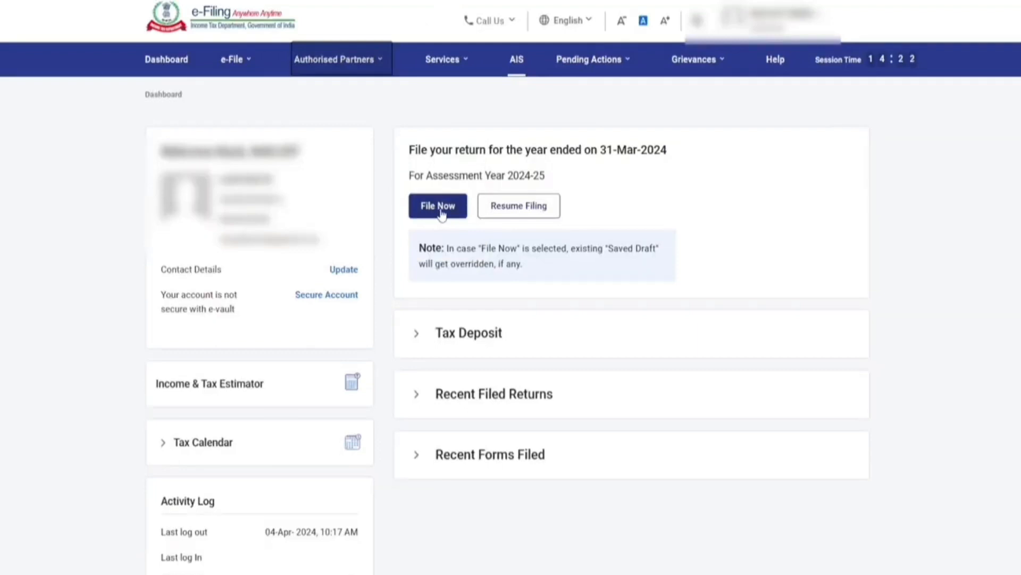
# Step: Choose File Income Tax Return for A.Y. 2024-25 in Online filing mode
pyautogui.moveTo(238, 68)
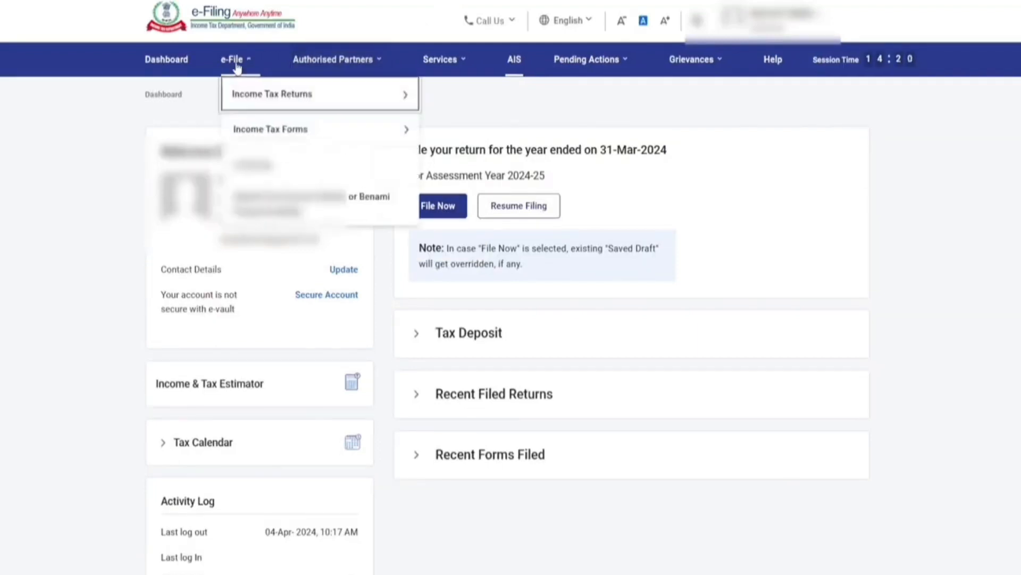
pyautogui.moveTo(250, 93)
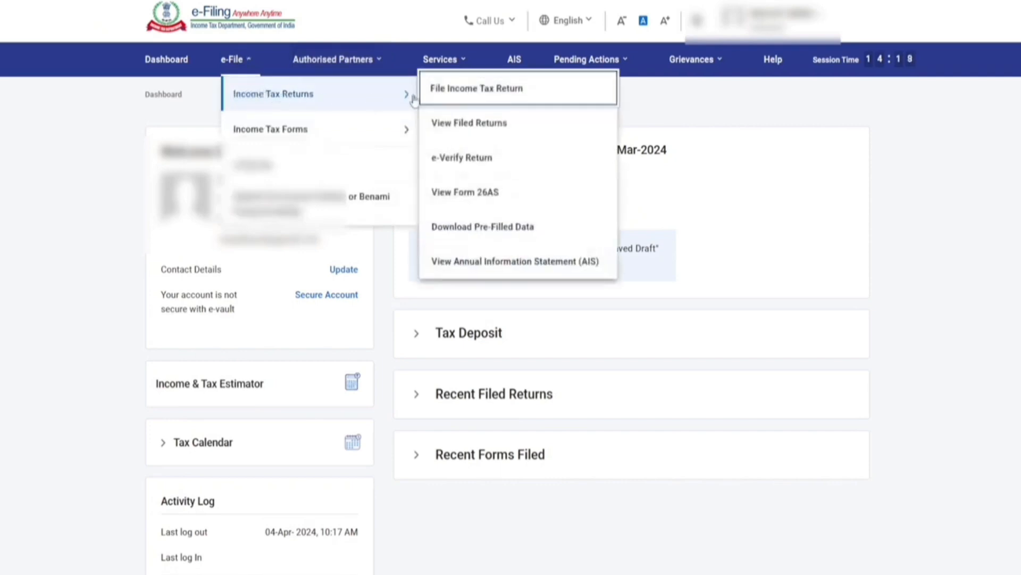
pyautogui.click(442, 89)
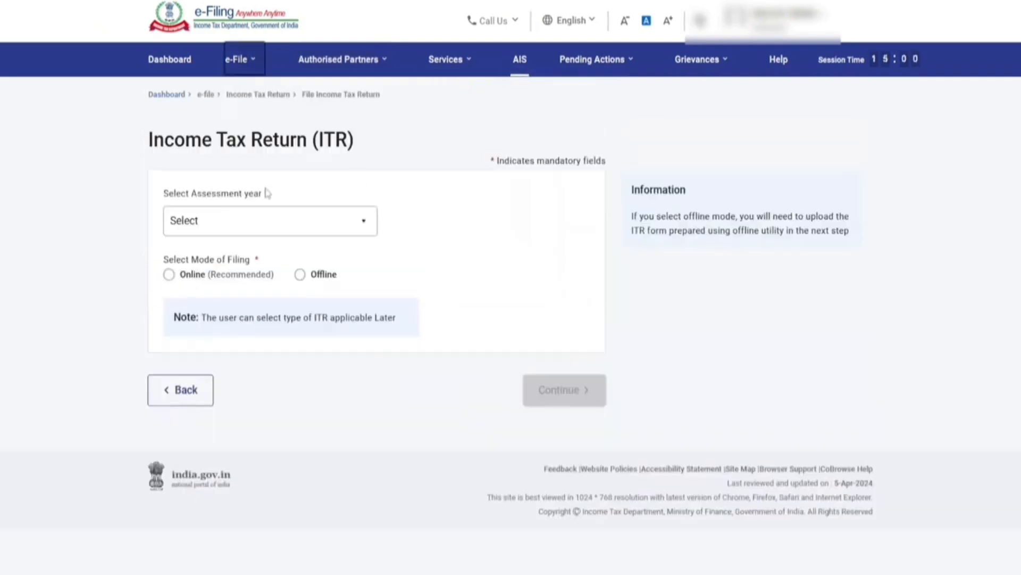
pyautogui.click(224, 233)
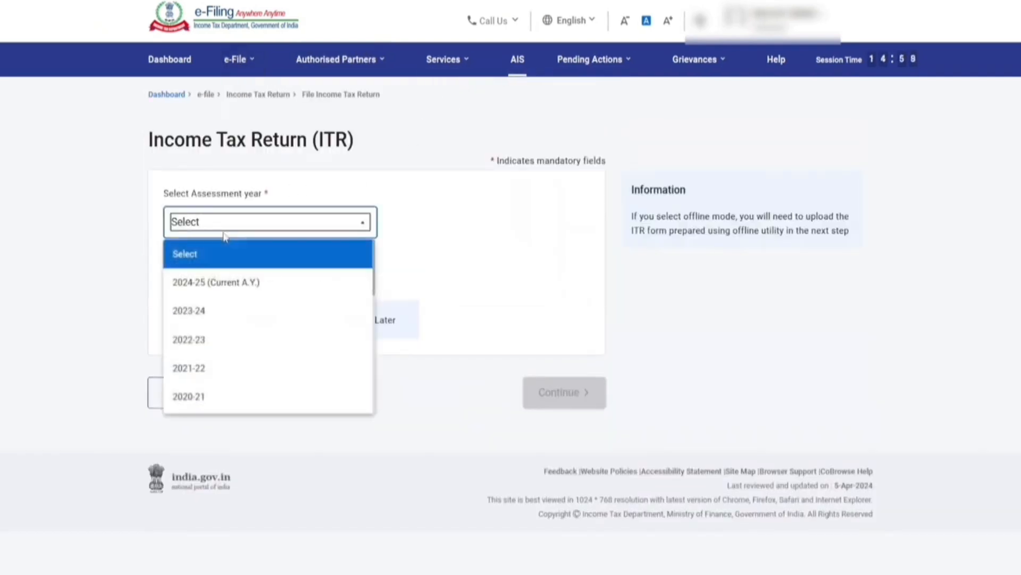
pyautogui.click(236, 287)
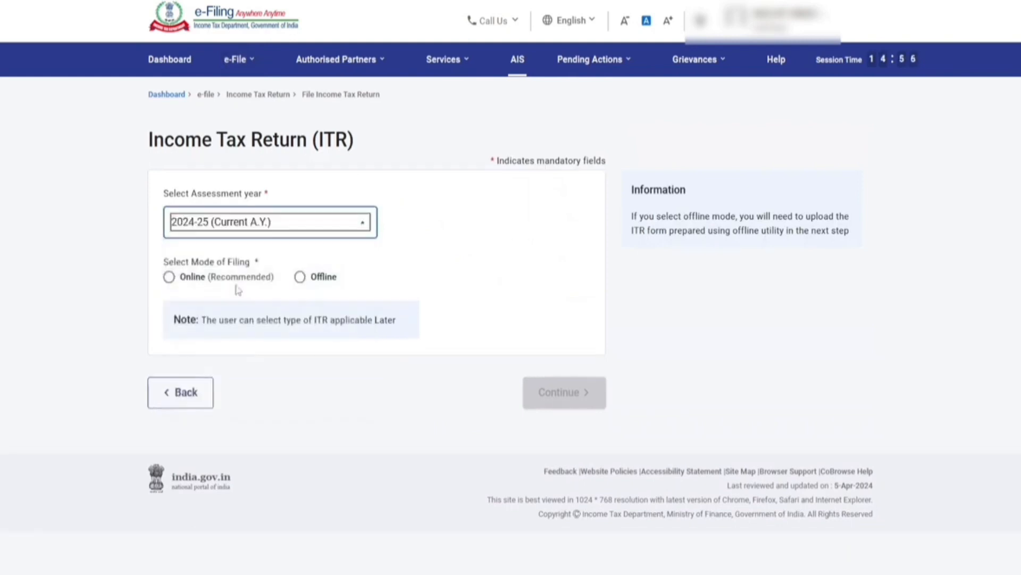
pyautogui.click(168, 276)
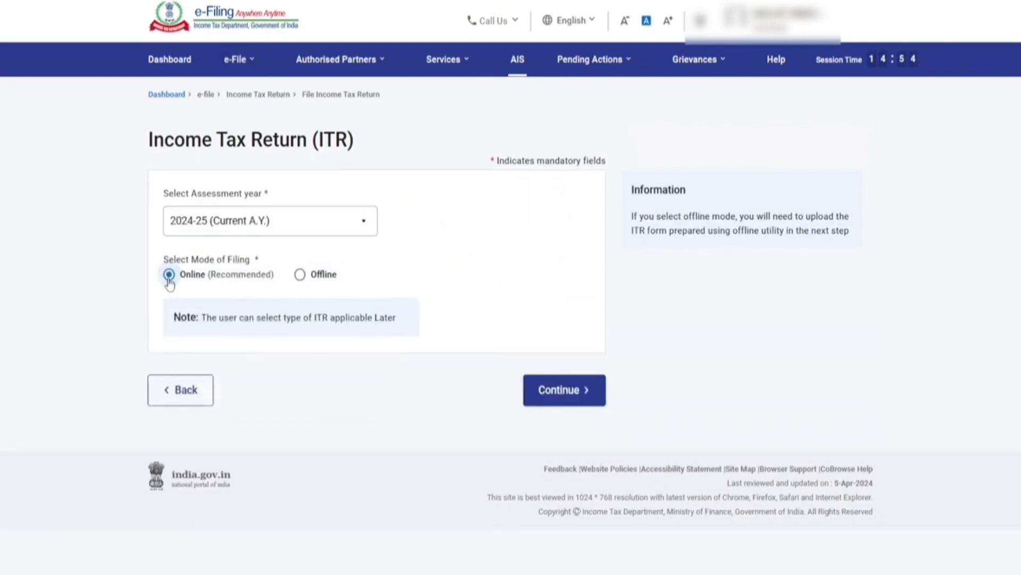
pyautogui.click(562, 396)
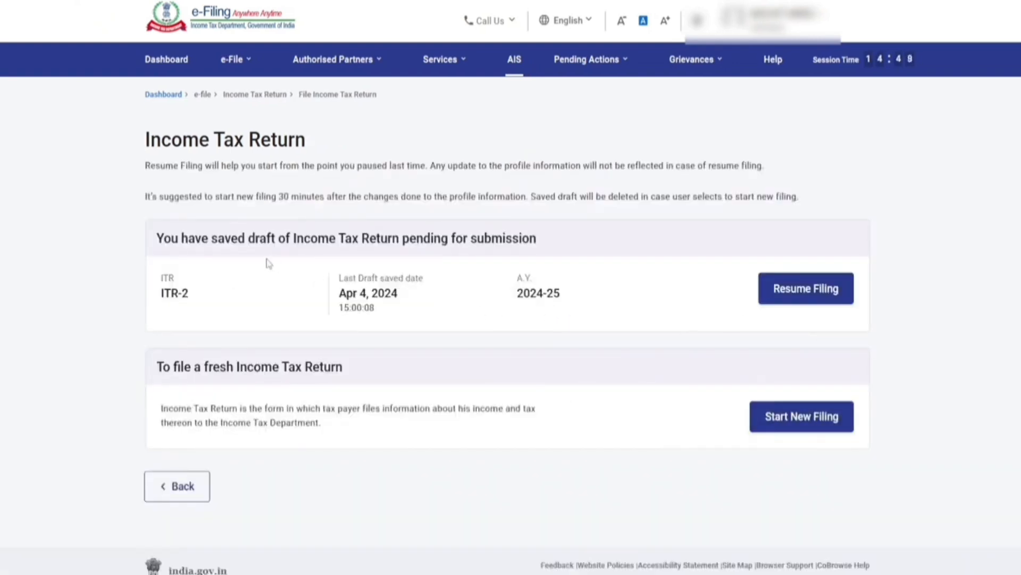
# Step: Pass over the saved ITR-2 draft and start a new filing
pyautogui.moveTo(158, 242); pyautogui.dragTo(615, 273)
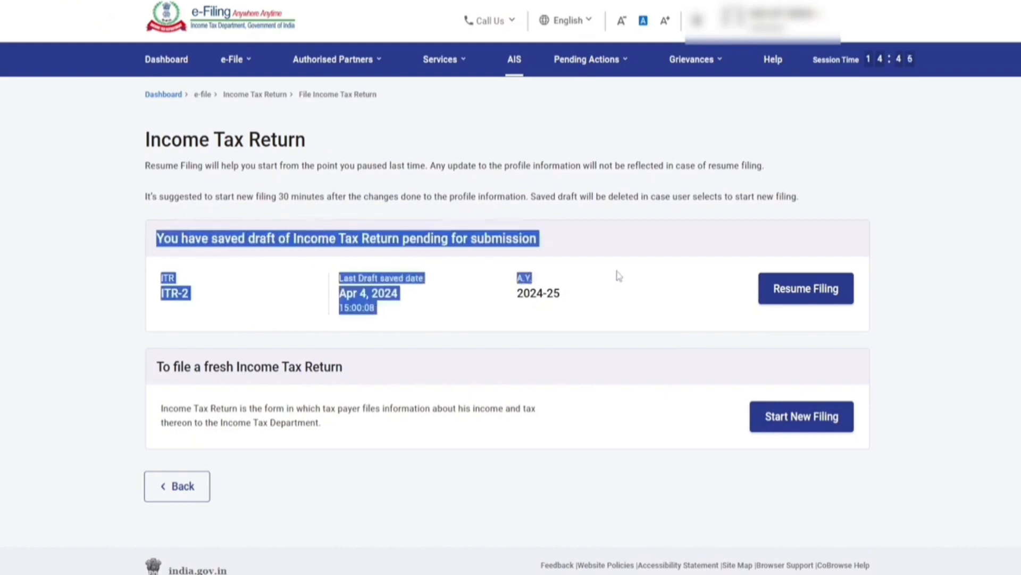
pyautogui.click(823, 332)
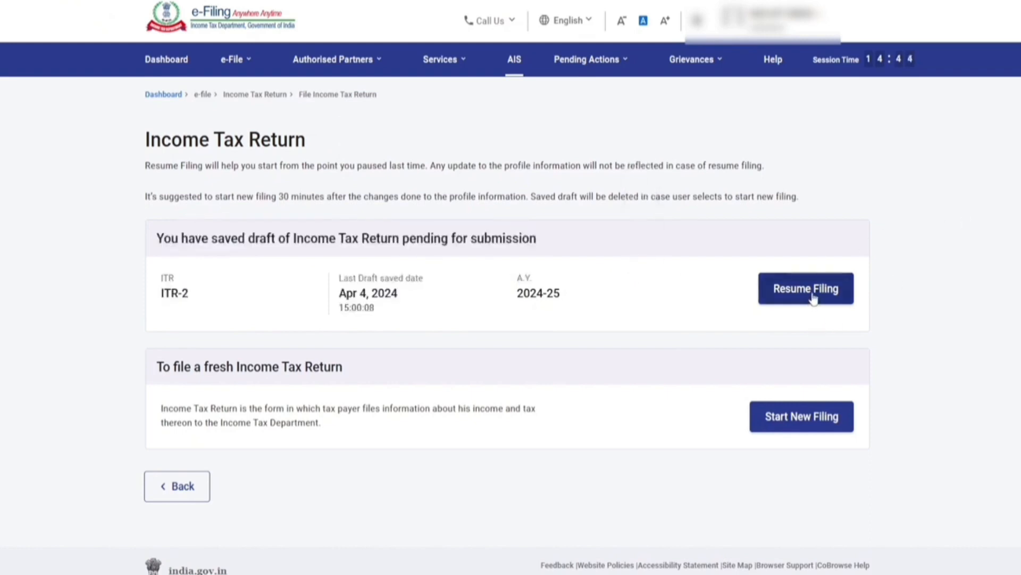
pyautogui.click(798, 426)
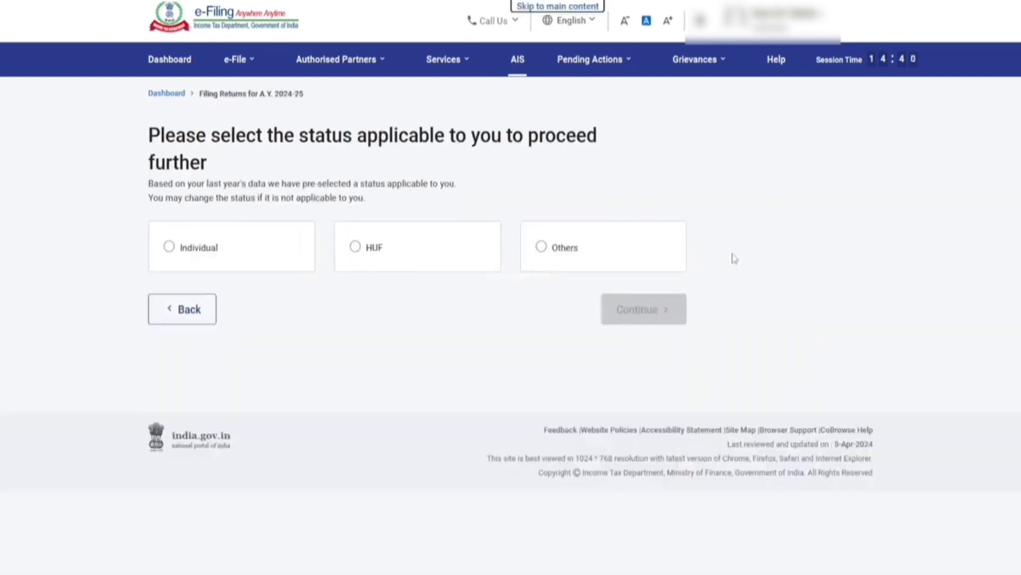
# Step: Select Individual as taxpayer status and proceed with ITR-4 as the form
pyautogui.click(203, 255)
pyautogui.click(658, 317)
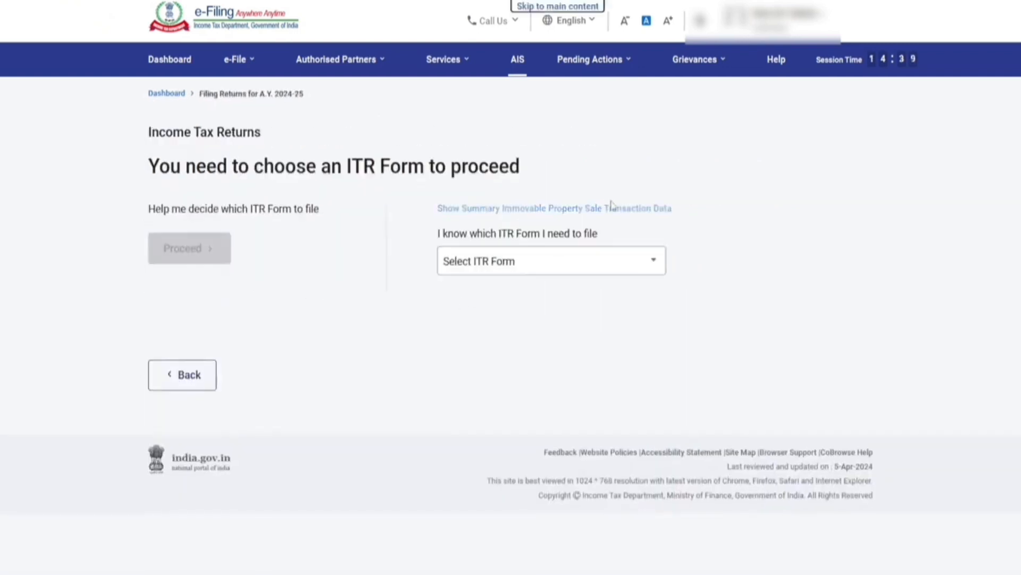
pyautogui.click(520, 264)
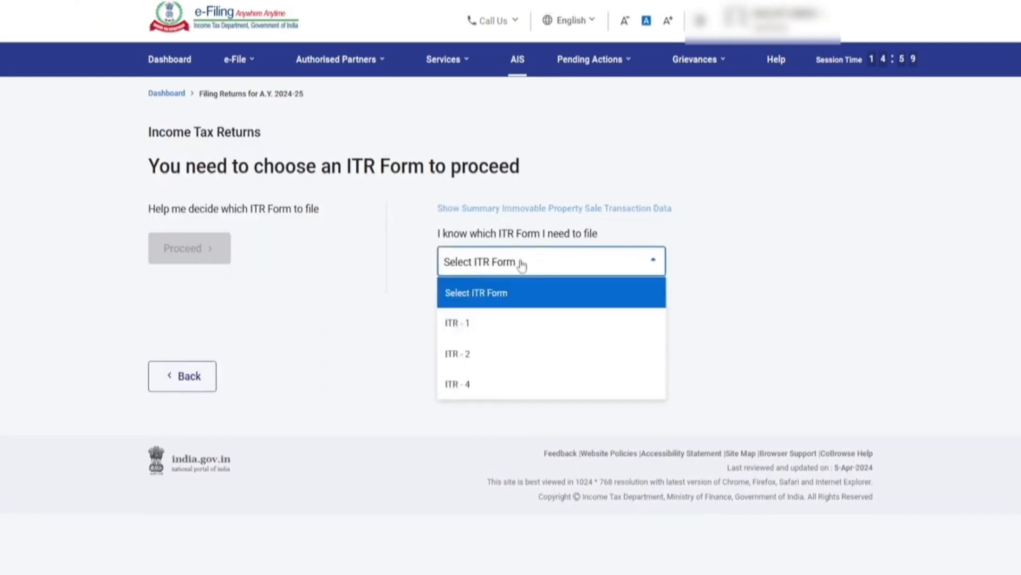
pyautogui.click(479, 385)
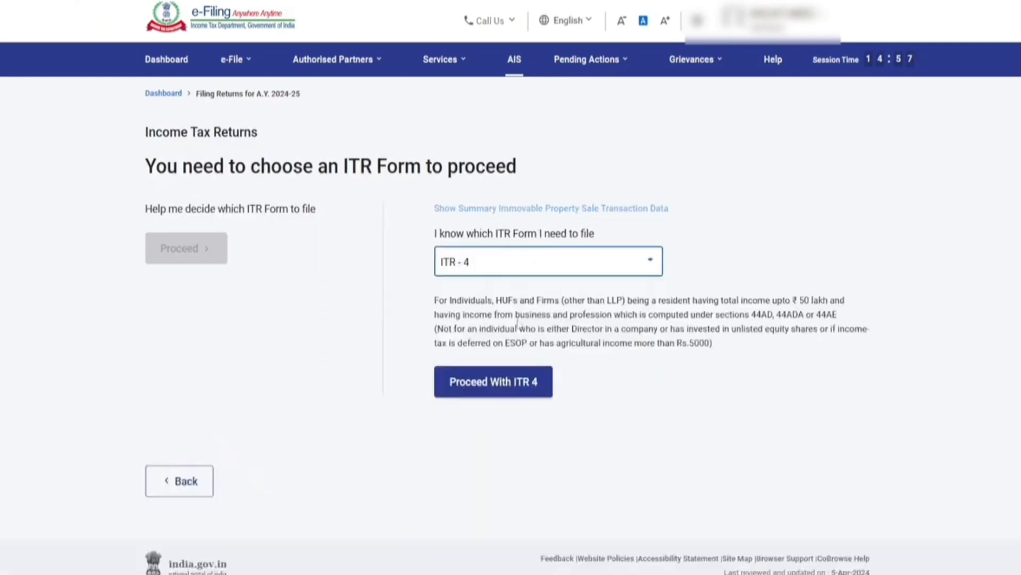
pyautogui.click(497, 383)
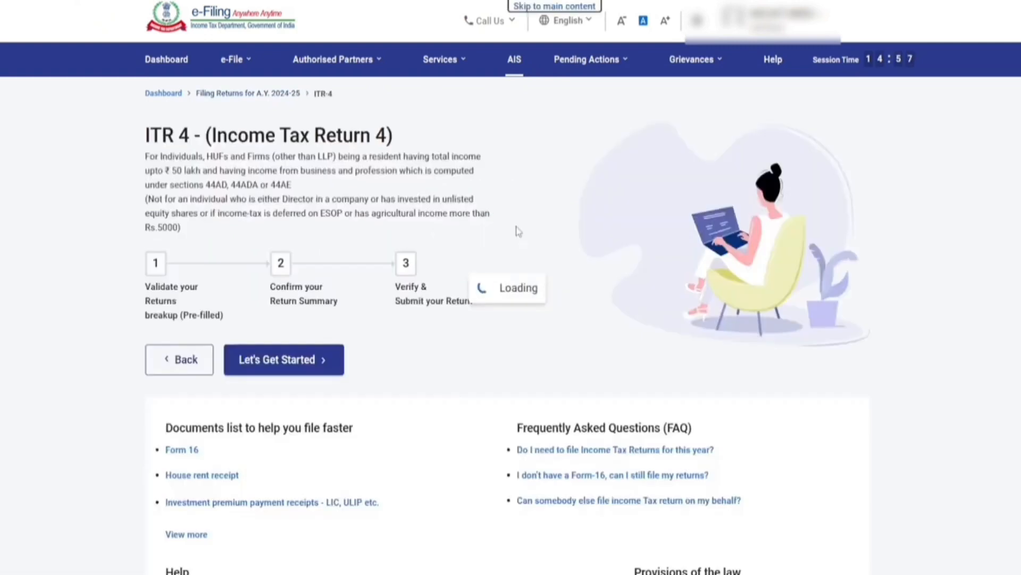
# Step: Give Others as the reason for filing and continue to pre-filled data validation
pyautogui.click(279, 368)
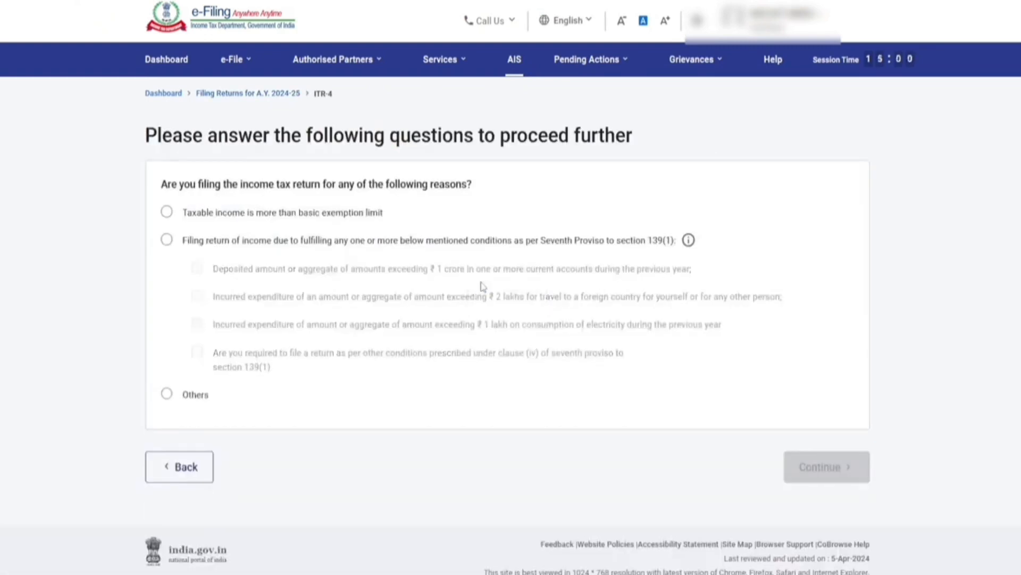
pyautogui.click(167, 213)
pyautogui.click(166, 394)
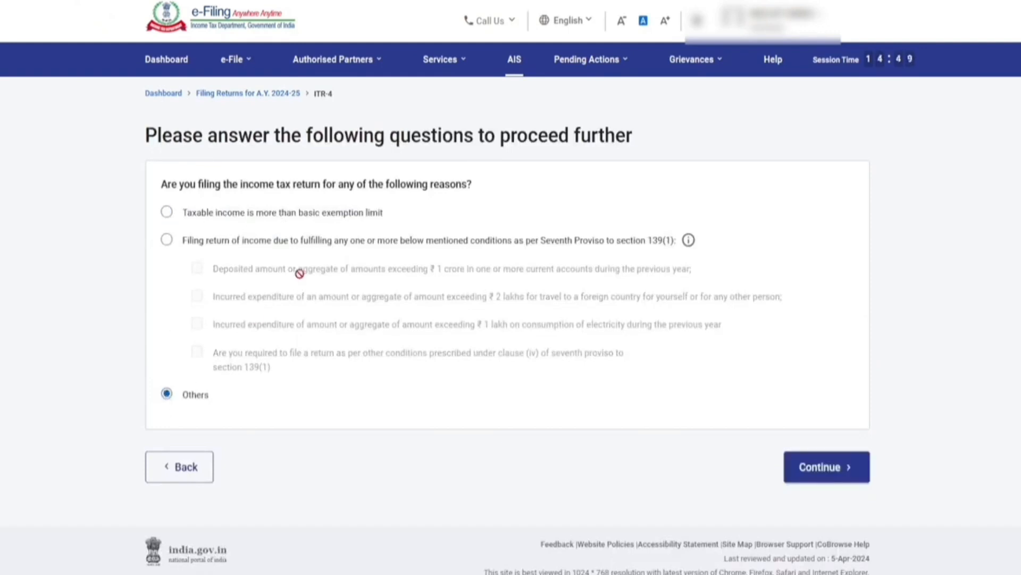
pyautogui.click(835, 475)
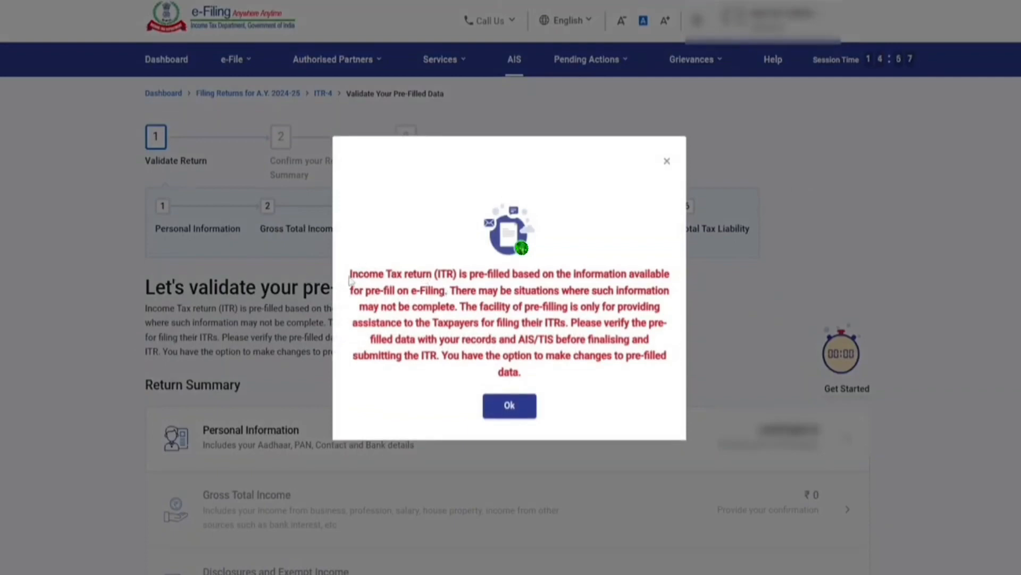
# Step: Read and dismiss the pre-fill notice popup
pyautogui.moveTo(350, 280); pyautogui.dragTo(665, 323)
pyautogui.click(623, 205)
pyautogui.click(510, 406)
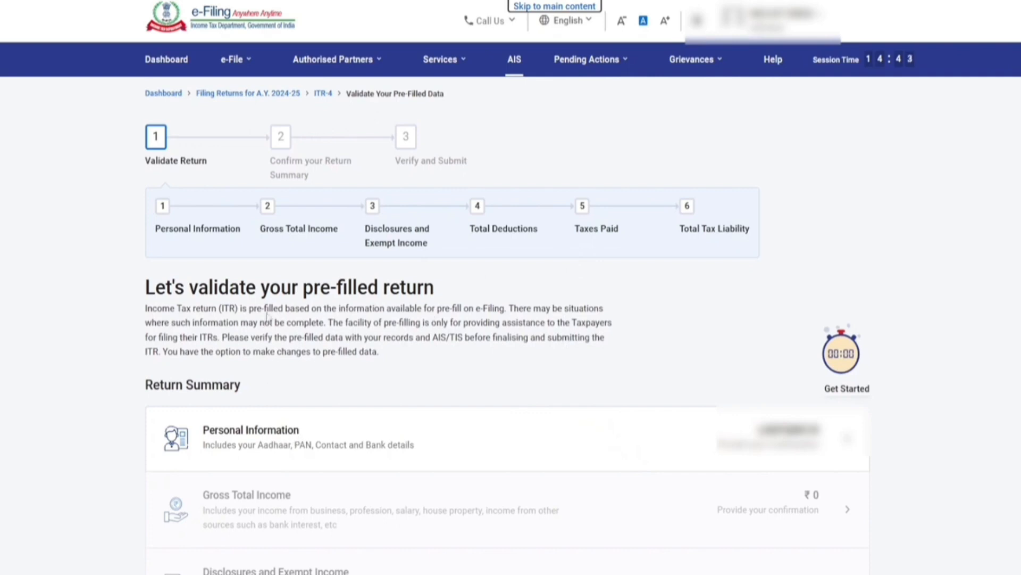
# Step: Review the validation step names and scroll to the Return Summary list
pyautogui.moveTo(152, 231); pyautogui.dragTo(558, 160)
pyautogui.click(368, 231)
pyautogui.click(474, 235)
pyautogui.moveTo(574, 229); pyautogui.dragTo(766, 59)
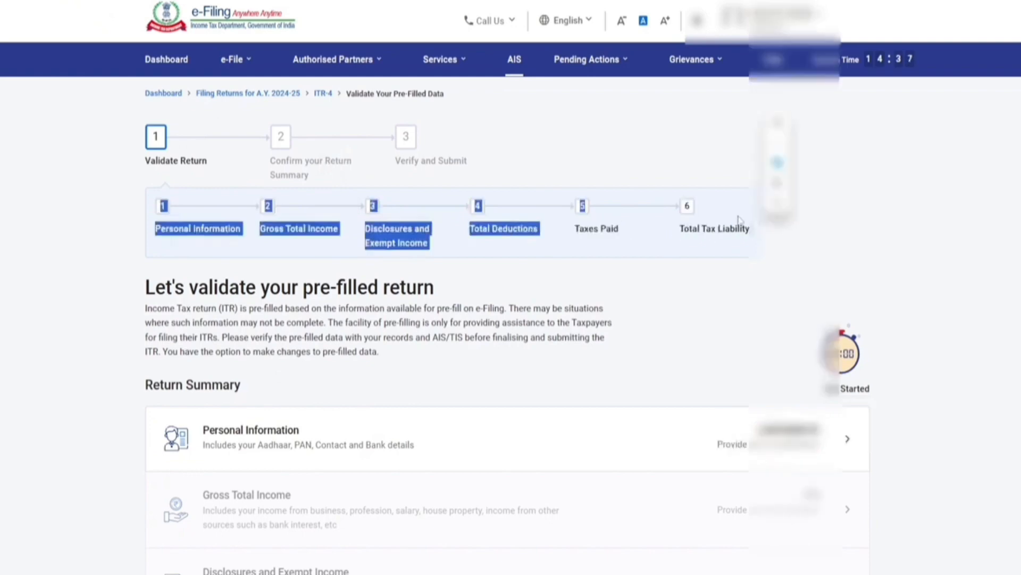
pyautogui.scroll(-6, 738, 221)
pyautogui.scroll(-1, 327, 153)
pyautogui.scroll(2, 263, 146)
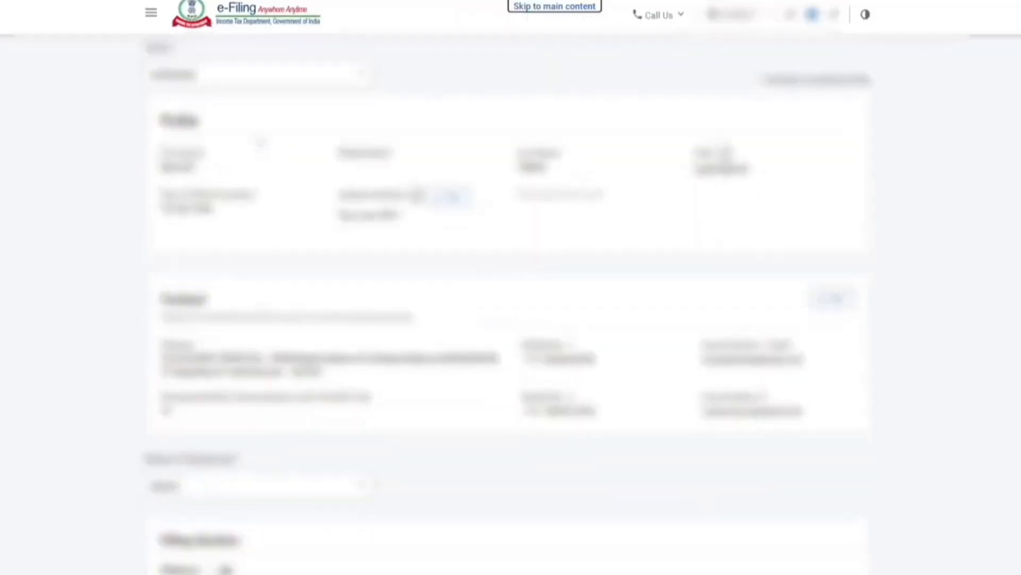
# Step: Set Nature of Employment to Others in the Personal Information details
pyautogui.scroll(-7, 511, 308)
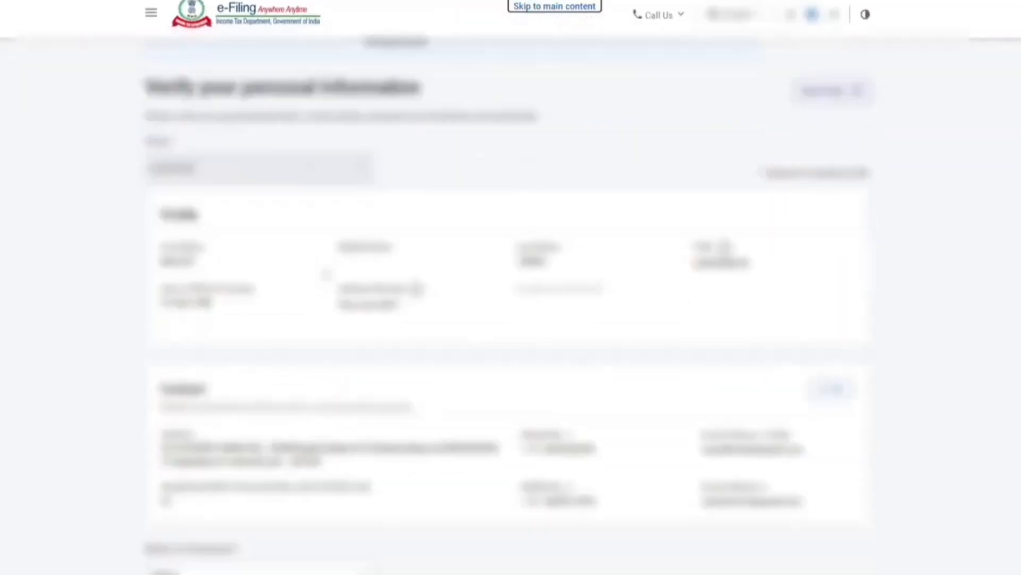
pyautogui.scroll(-3, 228, 215)
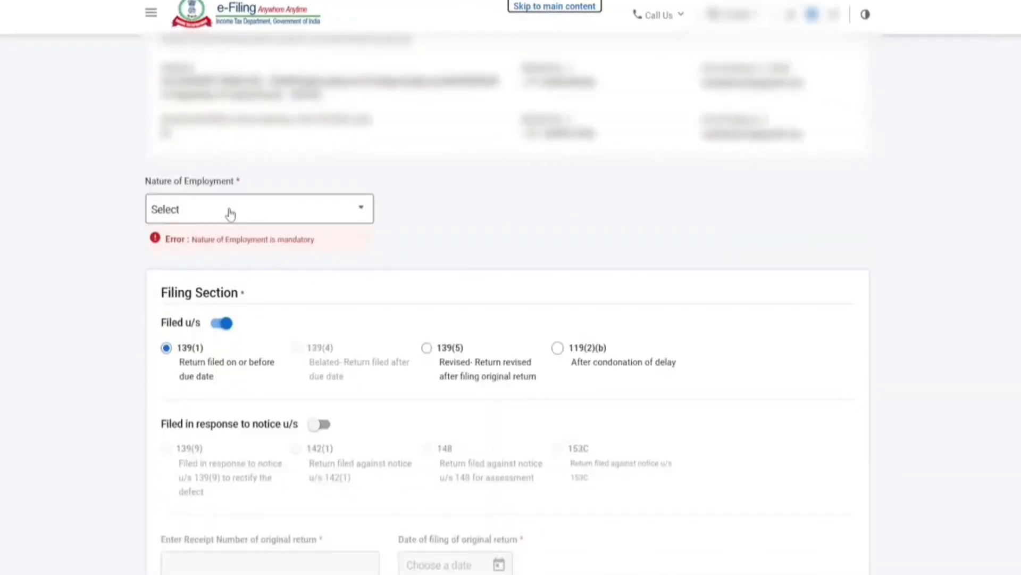
pyautogui.click(231, 214)
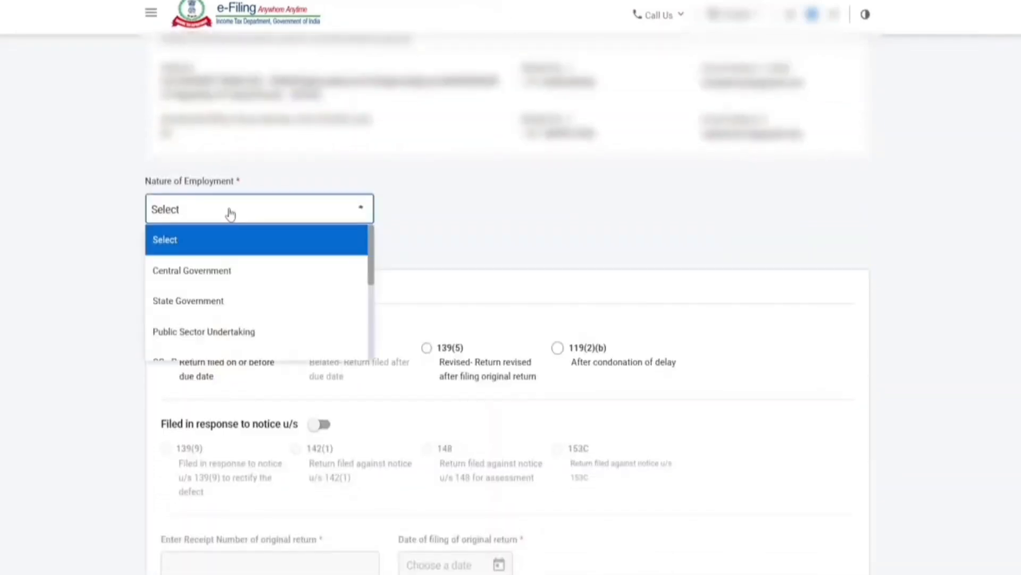
pyautogui.scroll(-3, 231, 264)
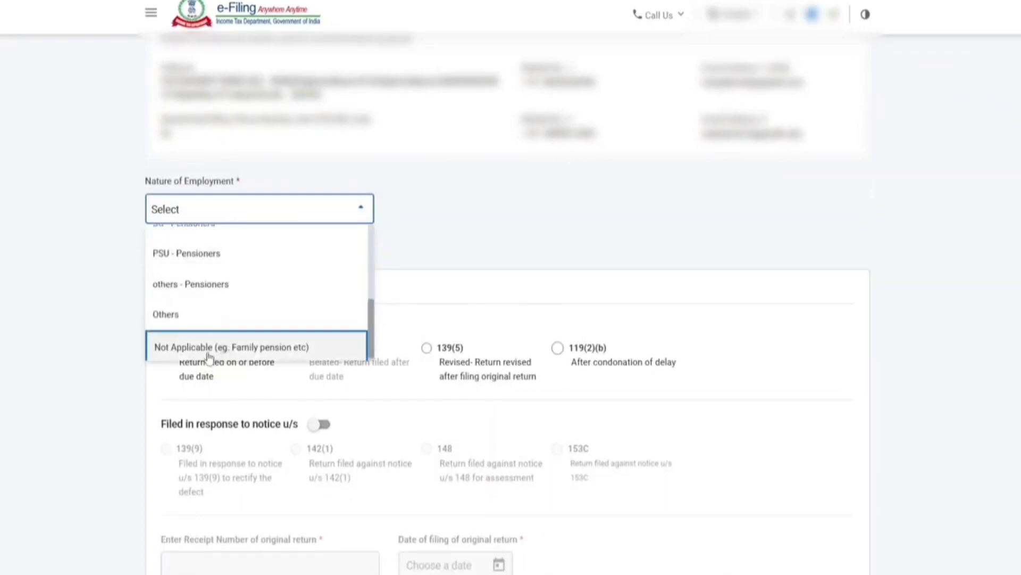
pyautogui.click(202, 322)
pyautogui.scroll(-2, 311, 264)
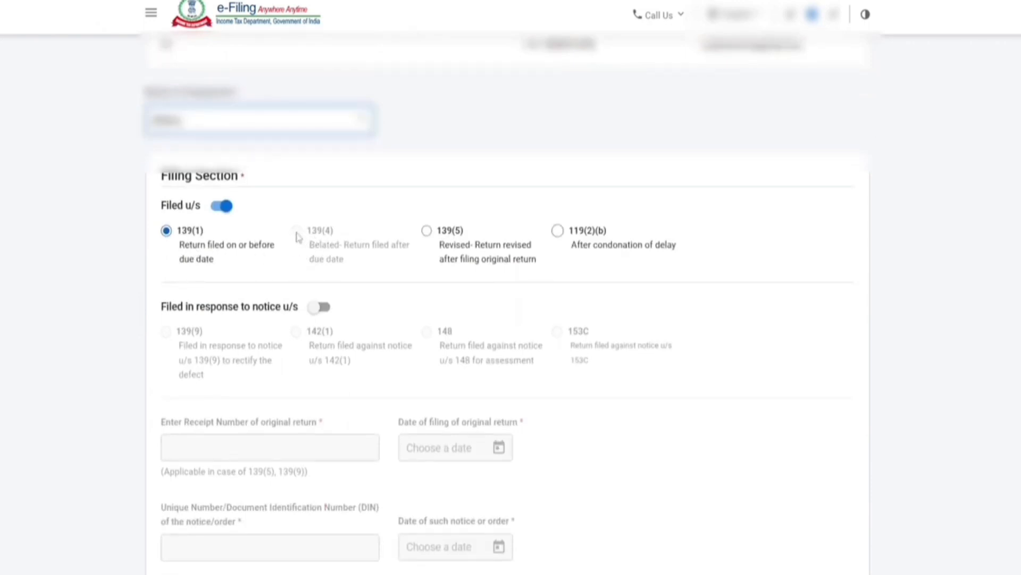
# Step: Try Yes on the 115BAC(6) new-regime opt-out question, then revert it to No
pyautogui.click(299, 237)
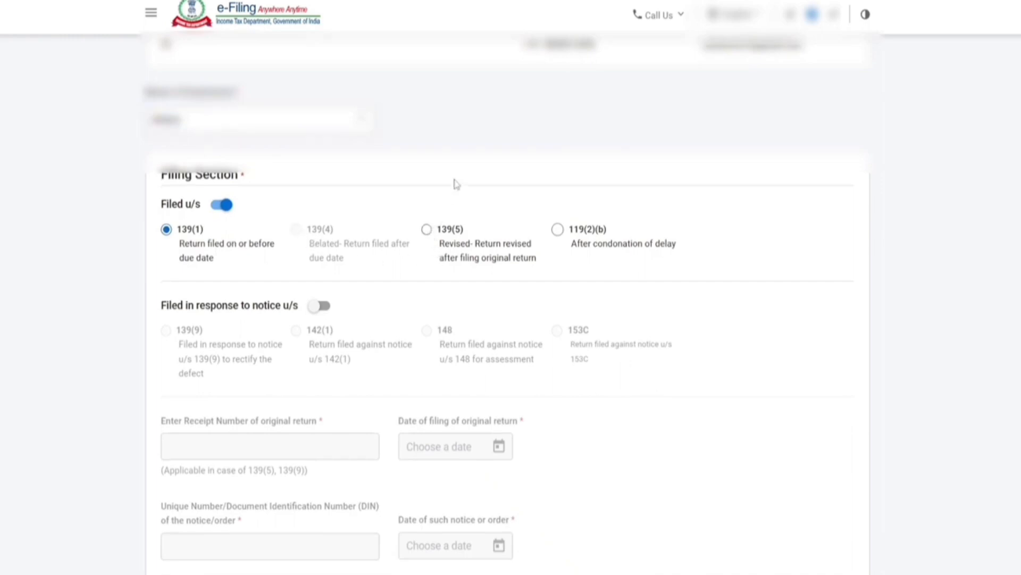
pyautogui.scroll(-8, 424, 236)
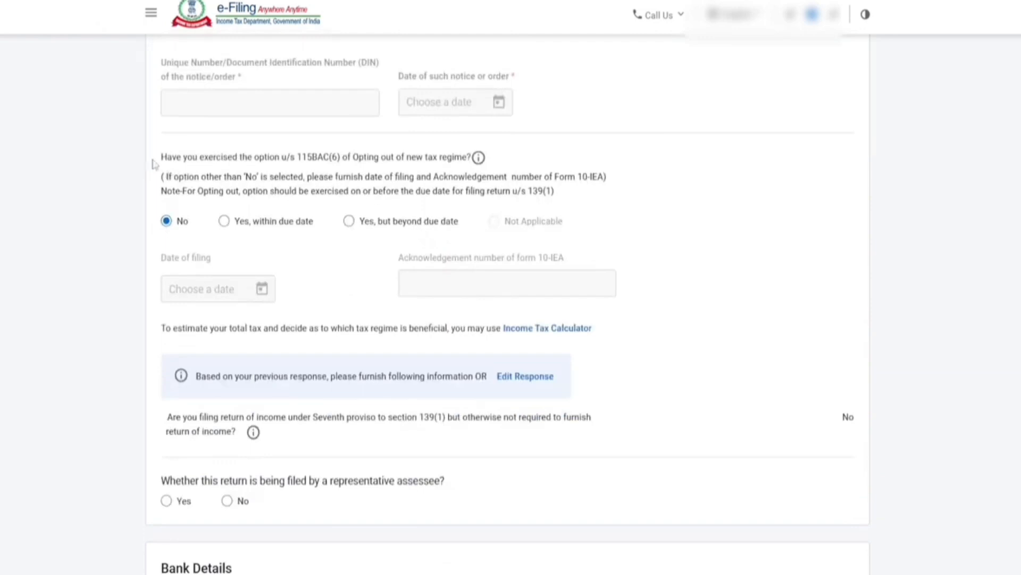
pyautogui.moveTo(161, 161); pyautogui.dragTo(473, 164)
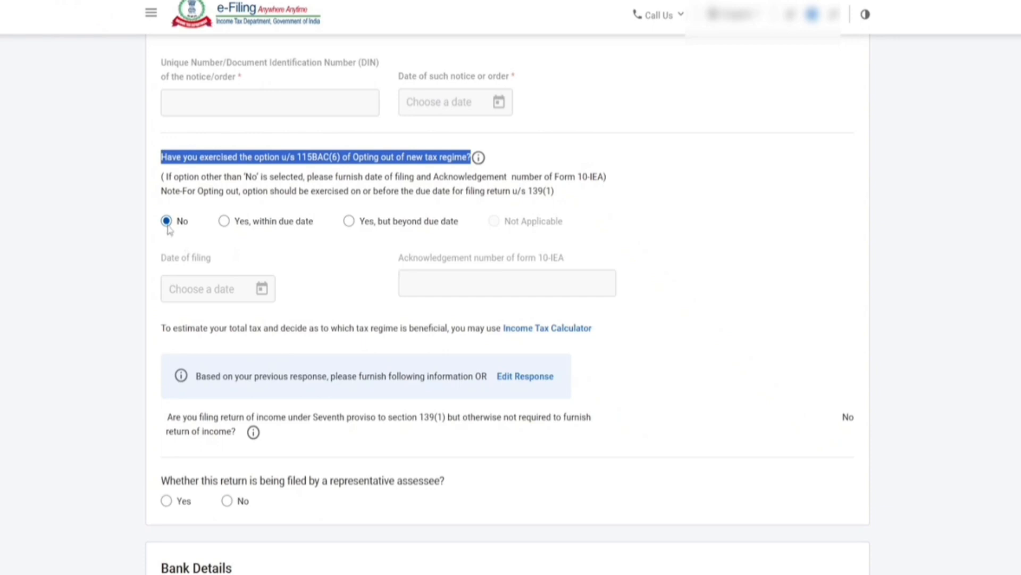
pyautogui.click(692, 89)
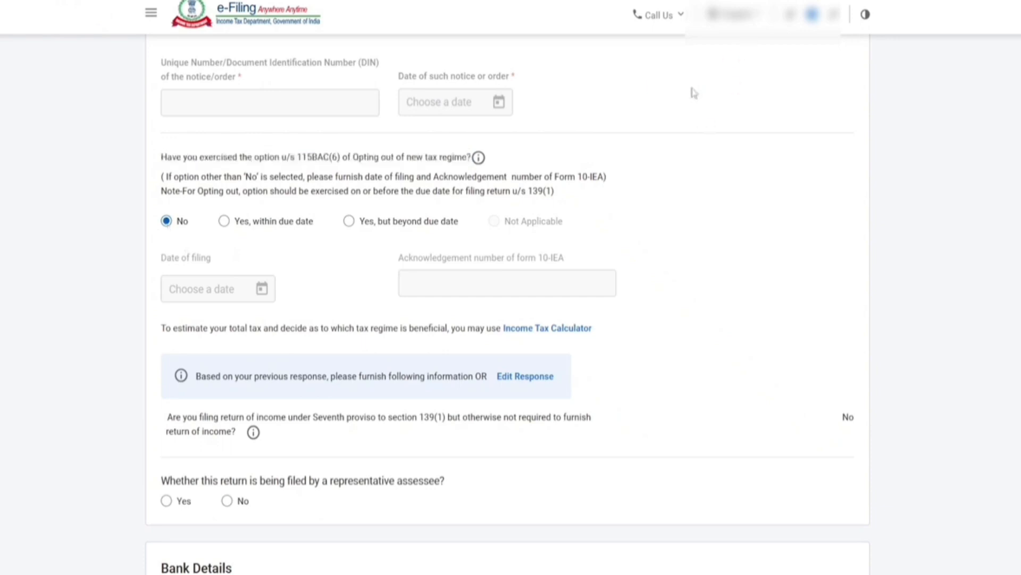
pyautogui.moveTo(579, 177); pyautogui.dragTo(613, 181)
pyautogui.click(661, 101)
pyautogui.click(224, 222)
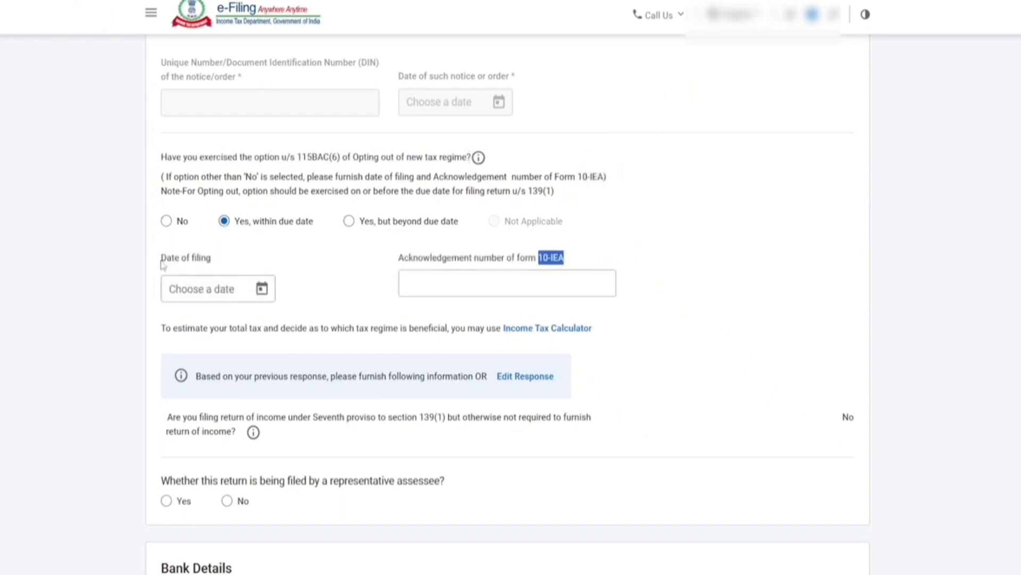
pyautogui.moveTo(162, 262); pyautogui.dragTo(218, 261)
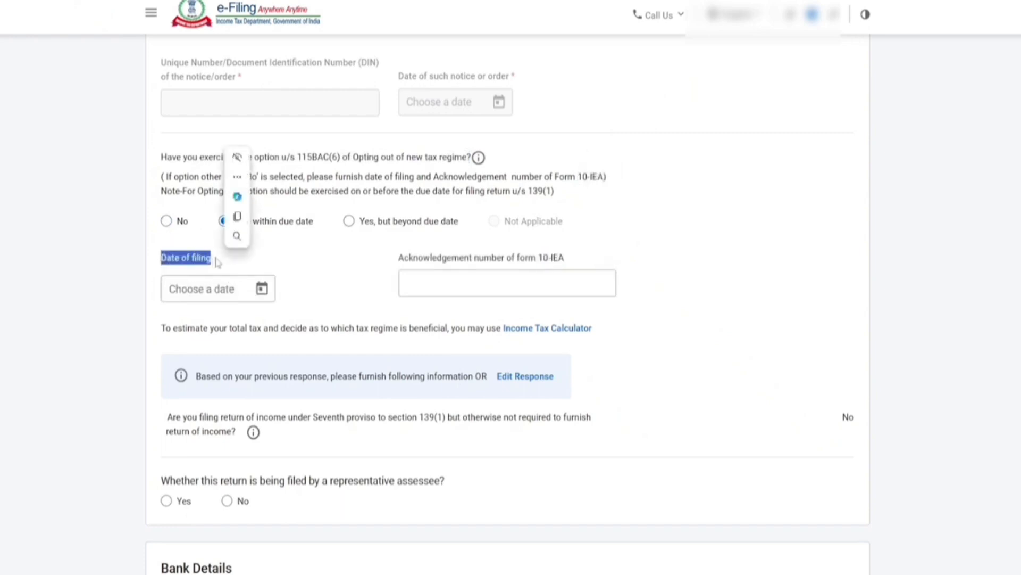
pyautogui.click(446, 289)
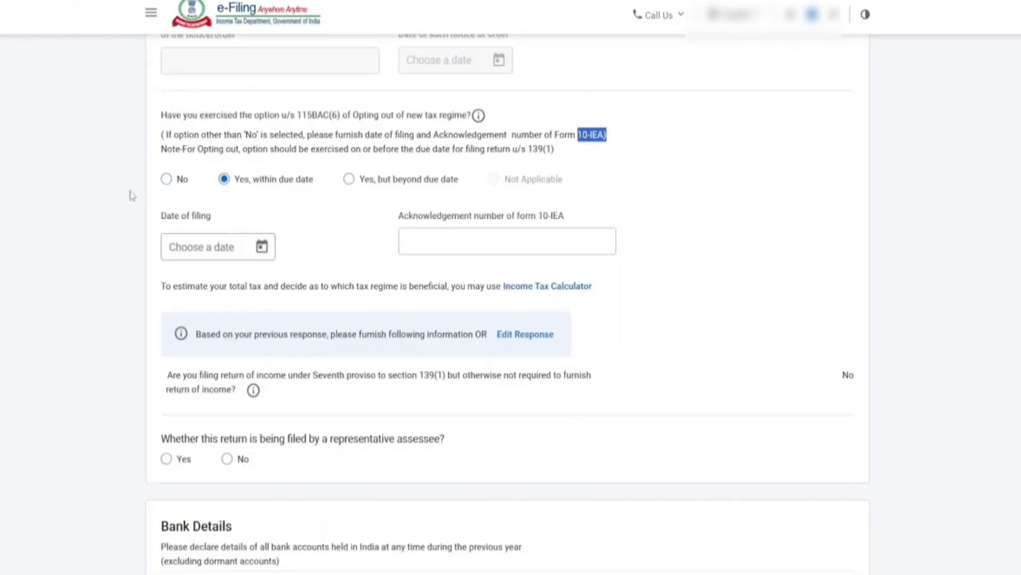
pyautogui.click(168, 181)
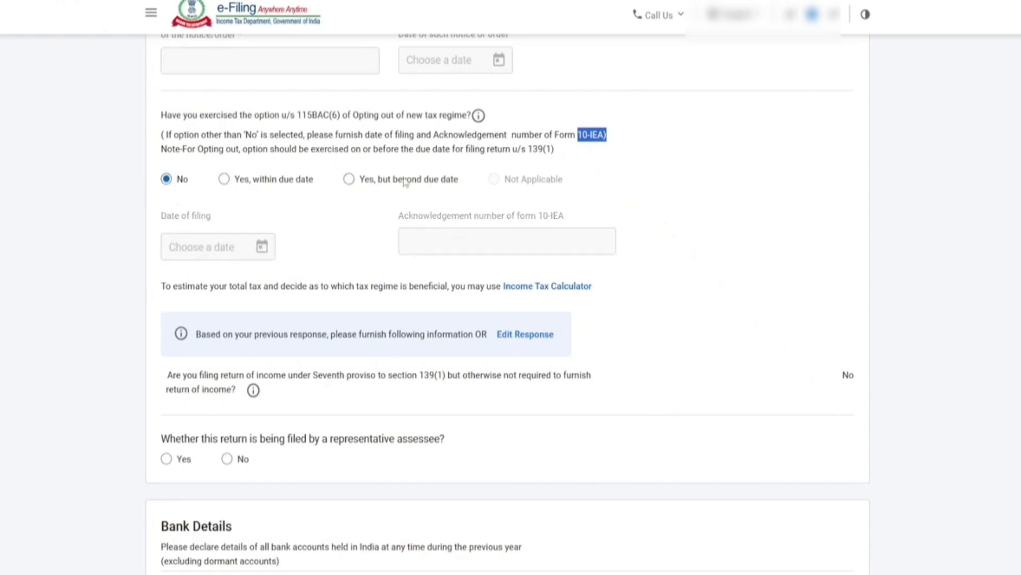
# Step: Answer No to the question on filing by a representative assessee
pyautogui.scroll(-5, 406, 183)
pyautogui.moveTo(166, 180); pyautogui.dragTo(441, 177)
pyautogui.click(226, 192)
# Step: Check the bank account shows Validated and confirm the Personal Information
pyautogui.scroll(-4, 369, 196)
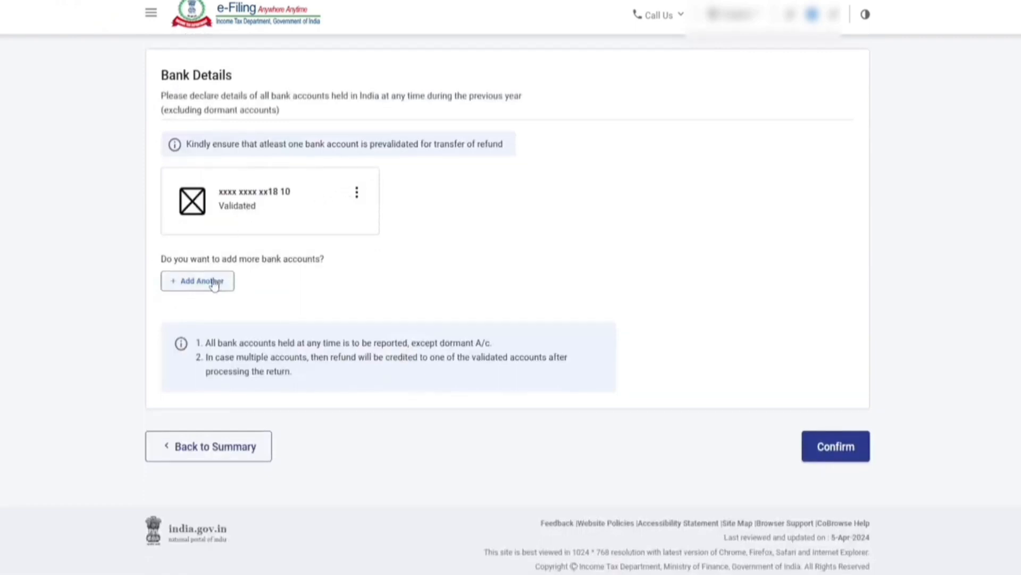
pyautogui.moveTo(218, 213); pyautogui.dragTo(258, 212)
pyautogui.click(419, 229)
pyautogui.click(830, 451)
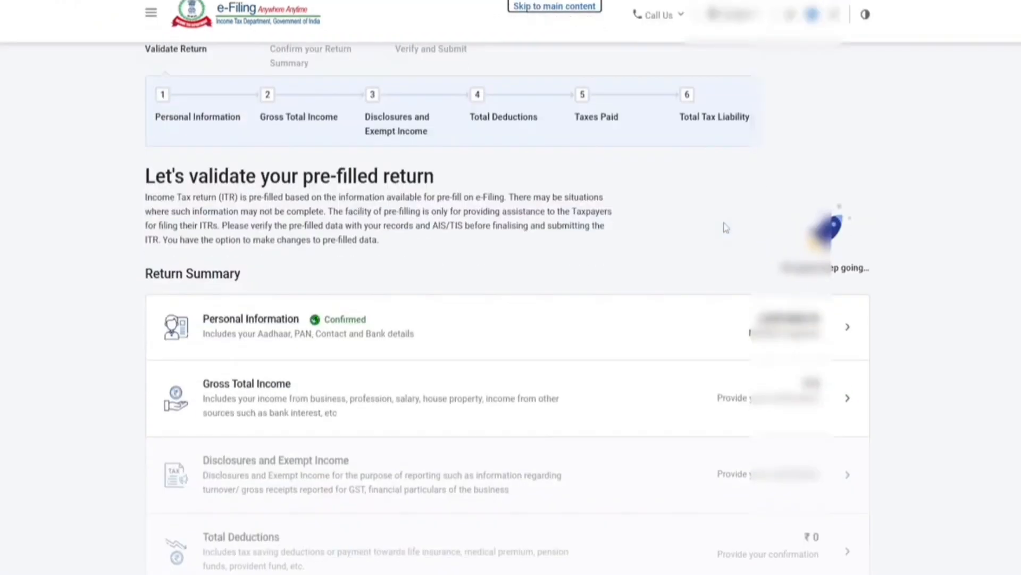
# Step: Open the Gross Total Income section from the Return Summary
pyautogui.scroll(-5, 554, 196)
pyautogui.scroll(2, 402, 135)
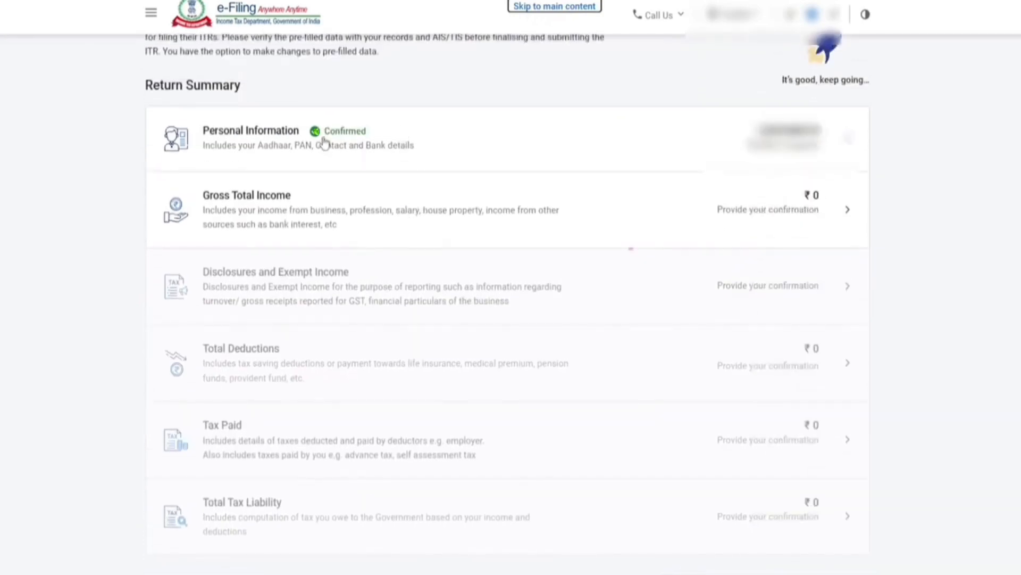
pyautogui.click(243, 209)
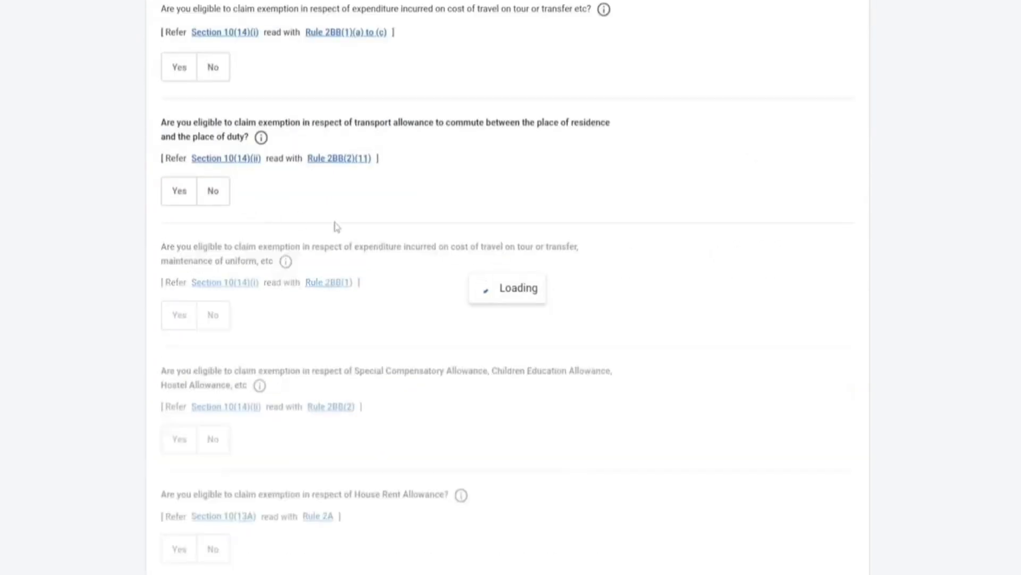
# Step: Skip the salary exemption questions and confirm the skip
pyautogui.scroll(-4, 328, 303)
pyautogui.click(281, 402)
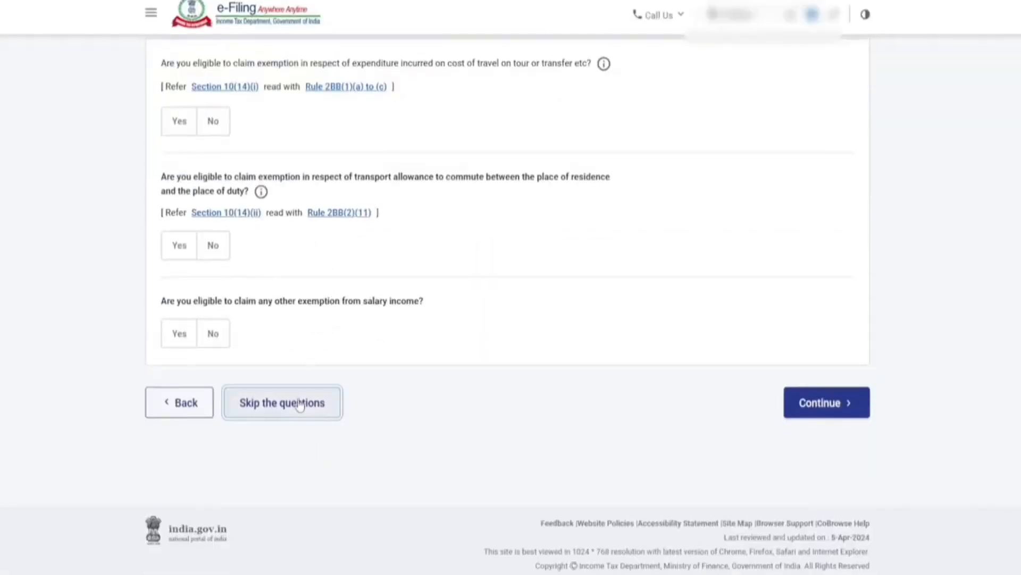
pyautogui.click(642, 349)
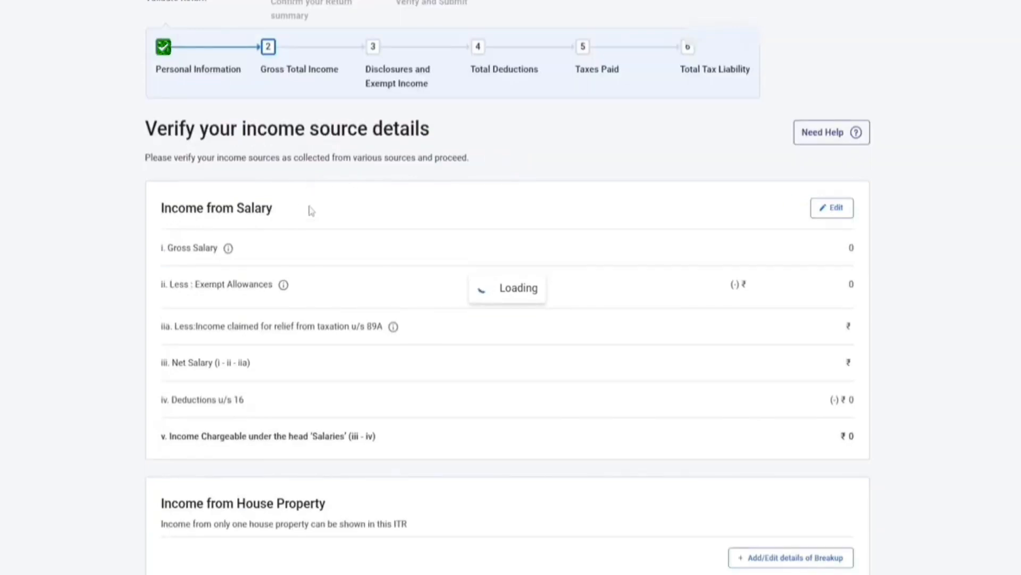
# Step: Open the ₹0 Income from Salary card for editing
pyautogui.scroll(-9, 312, 213)
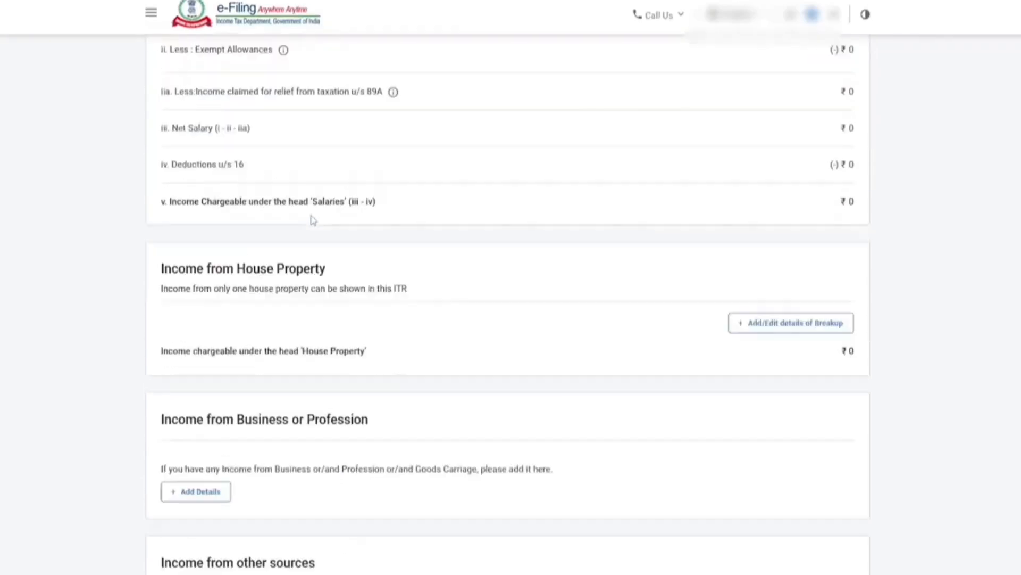
pyautogui.scroll(-5, 285, 315)
pyautogui.scroll(12, 298, 351)
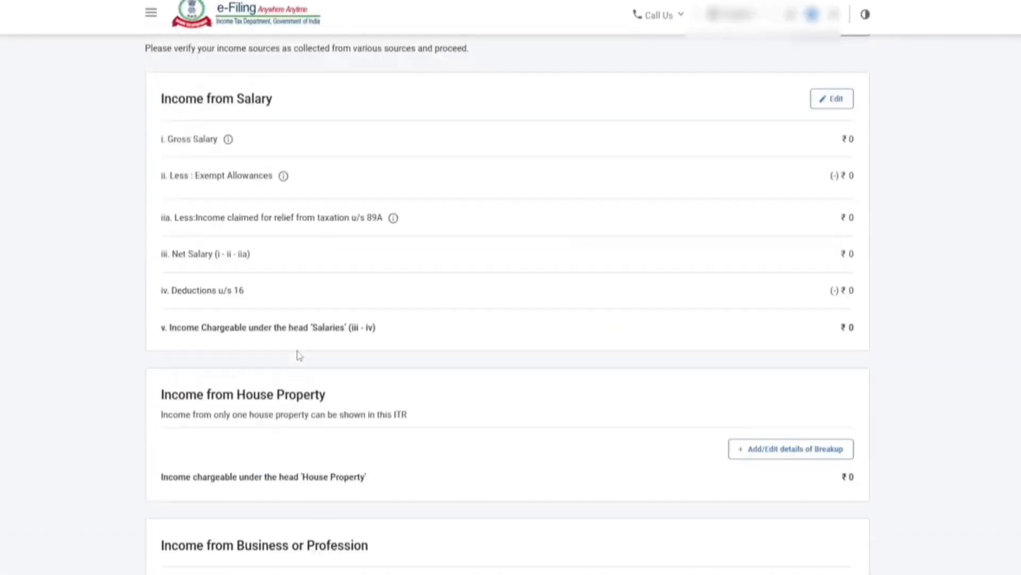
pyautogui.scroll(-4, 250, 319)
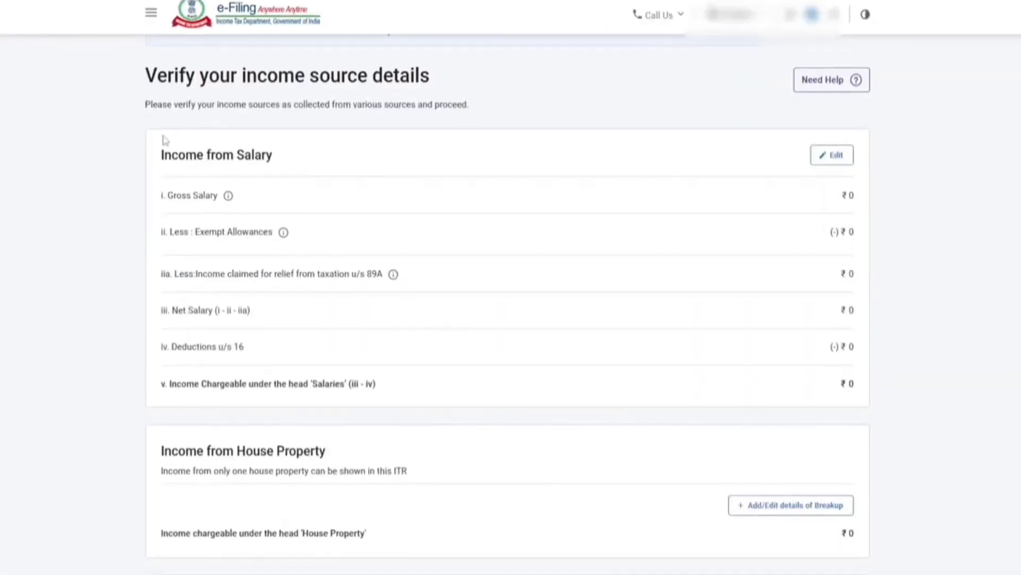
pyautogui.click(825, 158)
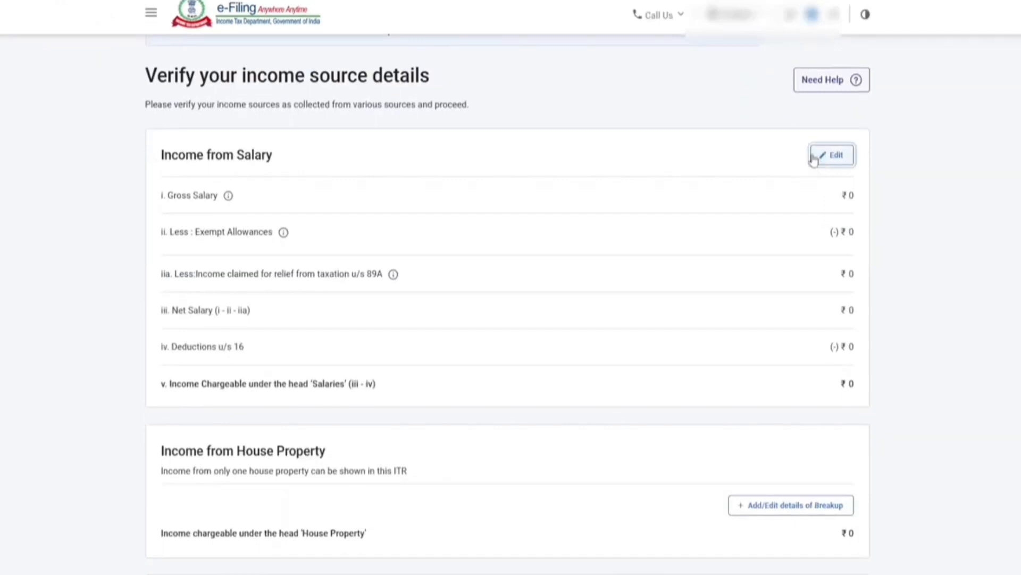
# Step: Enter ₹1,00,000 as section 17(1) salary and save, leaving ₹50,000 after standard deduction
pyautogui.click(823, 247)
pyautogui.write('100')
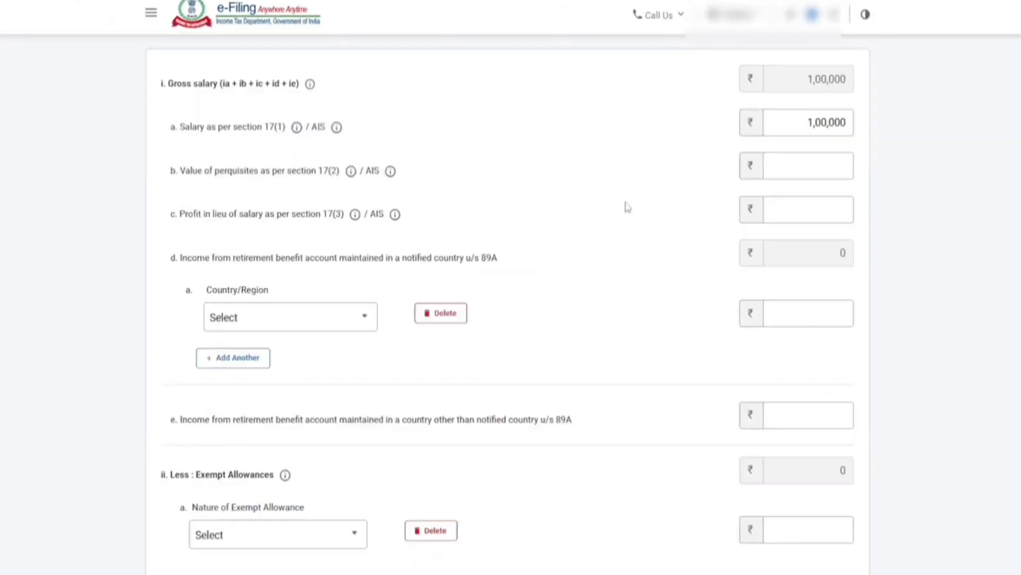
pyautogui.scroll(-10, 778, 194)
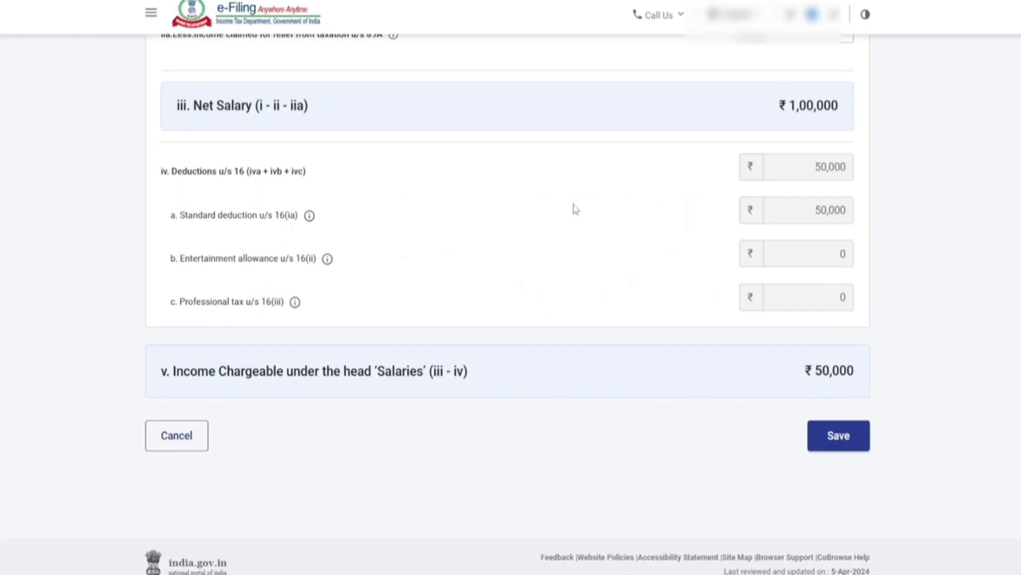
pyautogui.moveTo(797, 166); pyautogui.dragTo(856, 169)
pyautogui.click(838, 448)
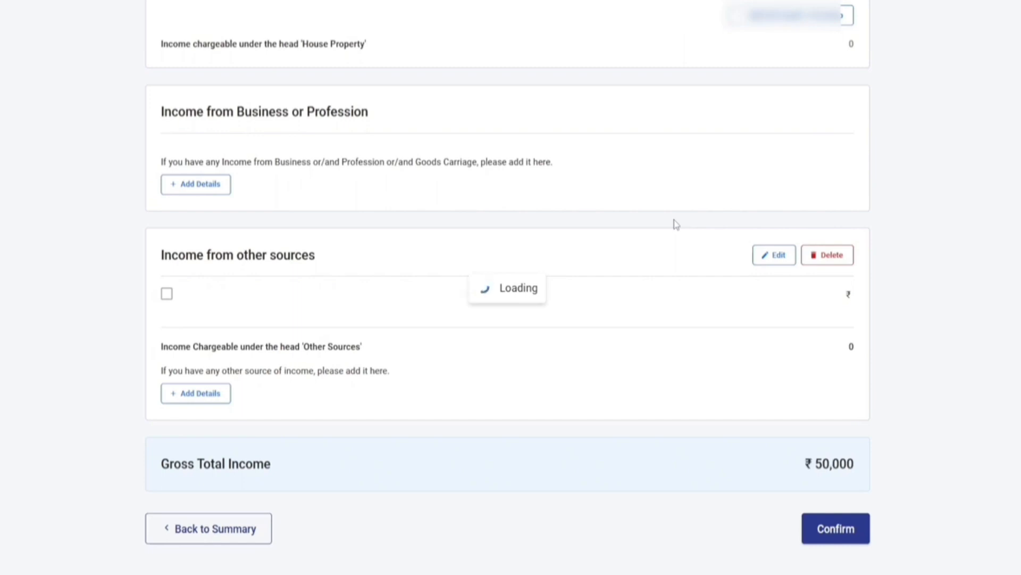
# Step: Start adding details under Income from Business or Profession (Section 44AD)
pyautogui.scroll(-10, 538, 277)
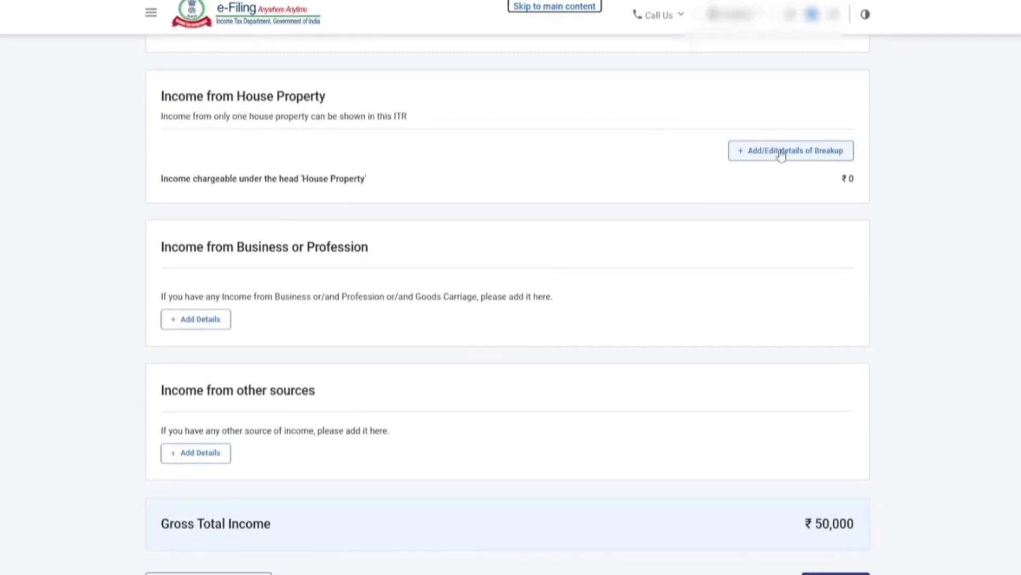
pyautogui.scroll(-2, 778, 153)
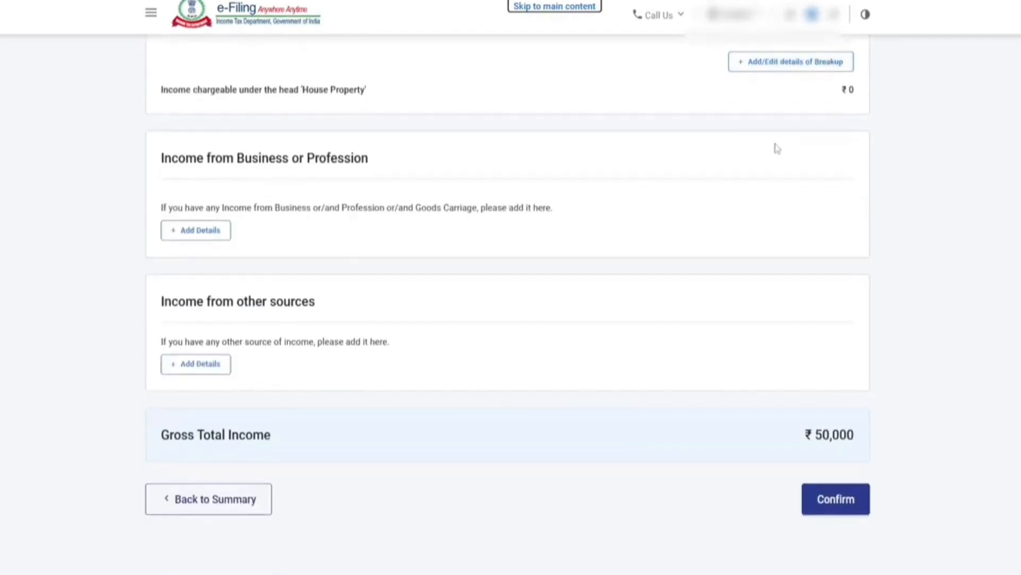
pyautogui.scroll(-2, 776, 147)
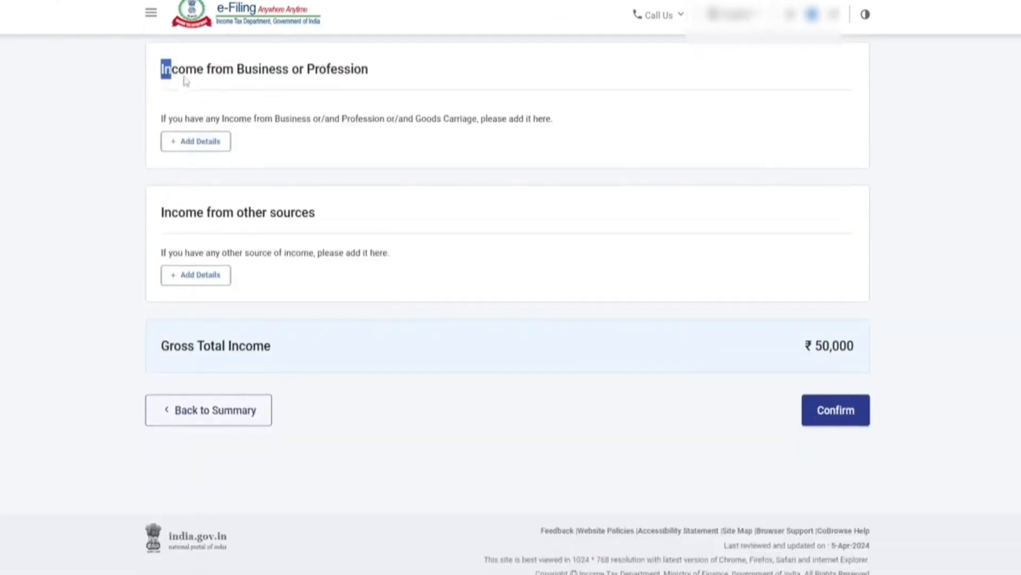
pyautogui.moveTo(178, 80); pyautogui.dragTo(370, 83)
pyautogui.click(200, 142)
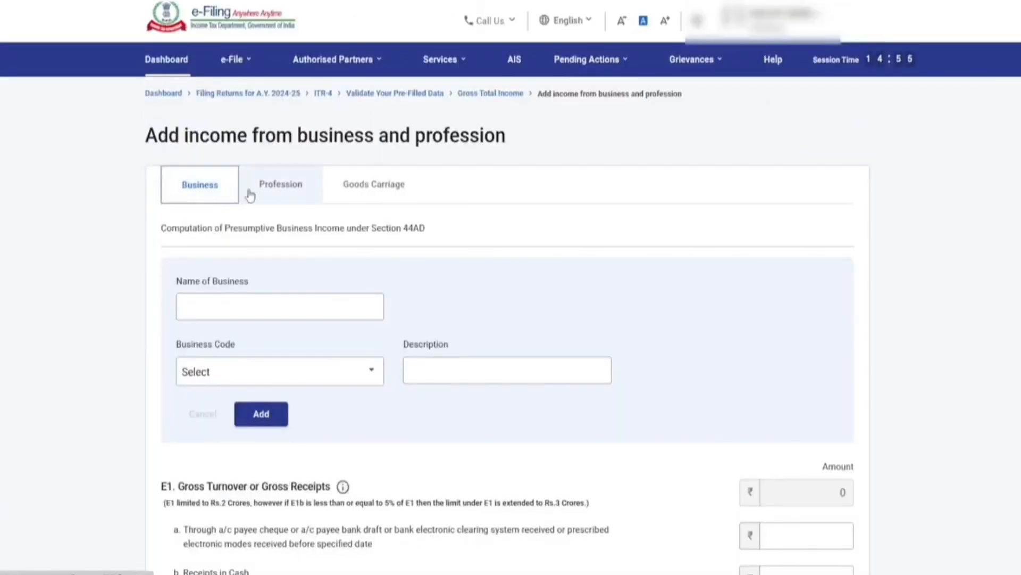
# Step: Check the profession and goods carriage tabs, then enter business name 'abc'
pyautogui.click(274, 194)
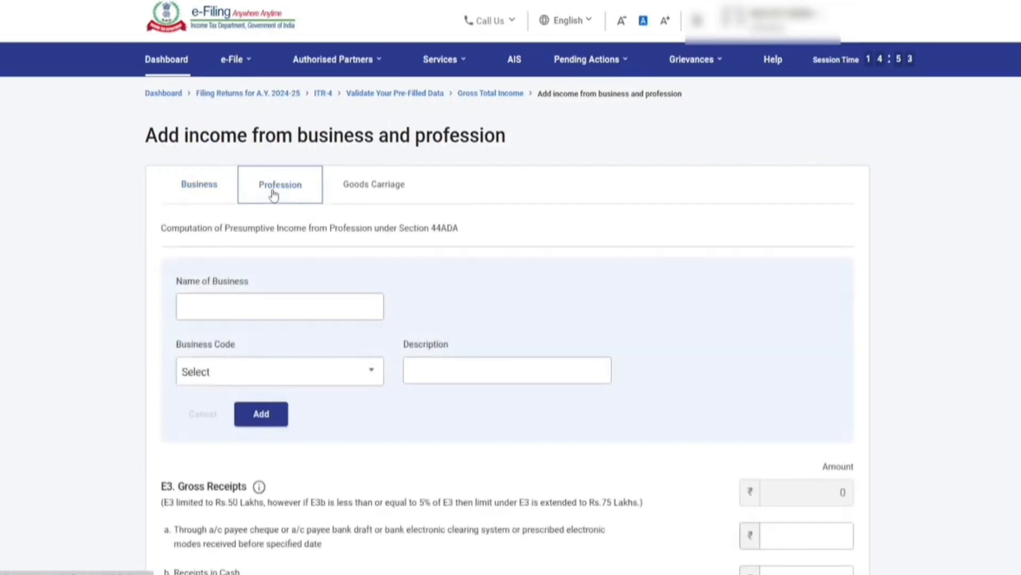
pyautogui.click(371, 196)
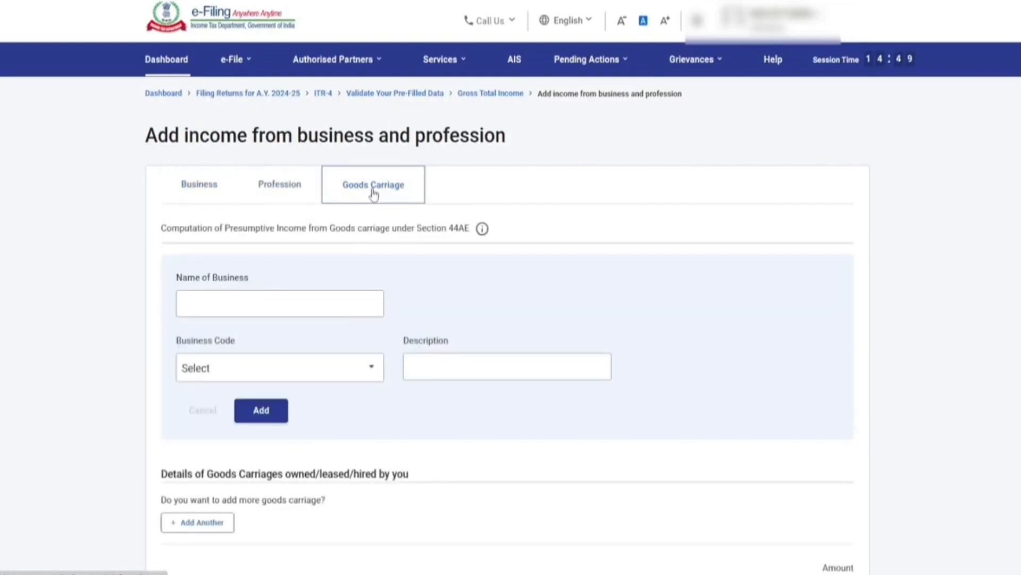
pyautogui.click(193, 191)
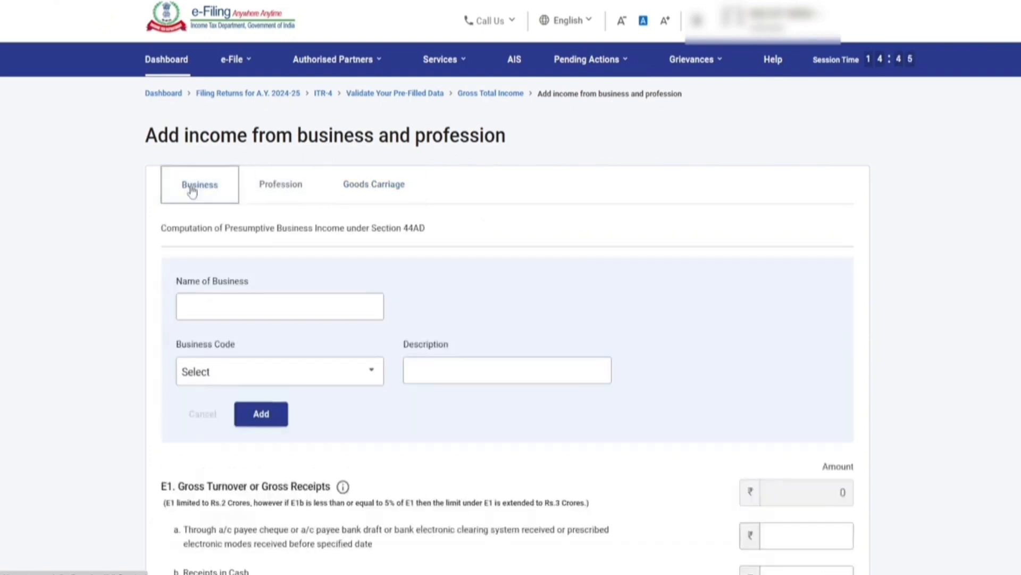
pyautogui.scroll(-2, 247, 205)
pyautogui.click(252, 183)
pyautogui.write('abc')
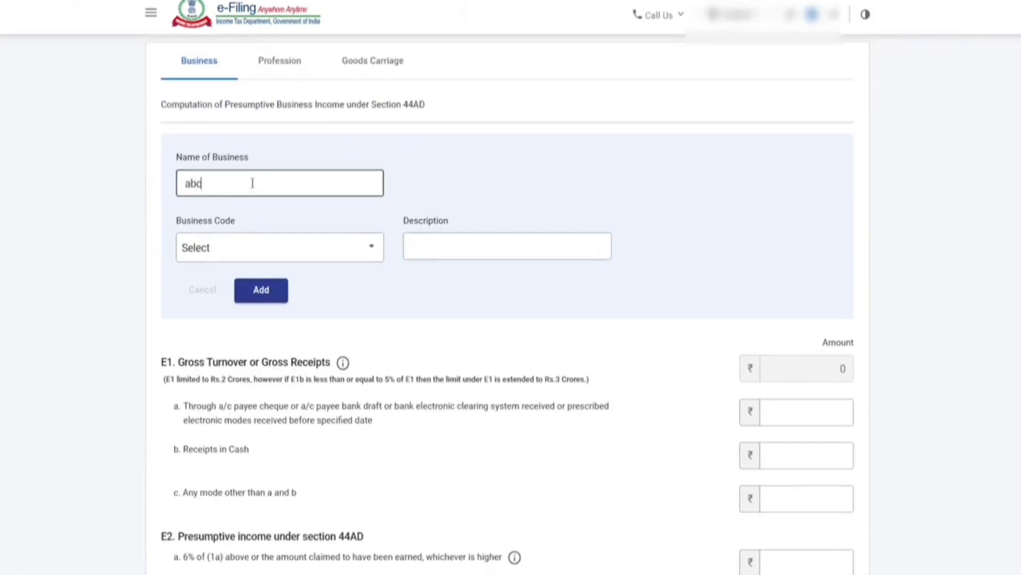
# Step: Choose code 09028-Retail sale of other products n.e.c, describe it 'kiryana goods', and add it
pyautogui.click(468, 160)
pyautogui.click(303, 248)
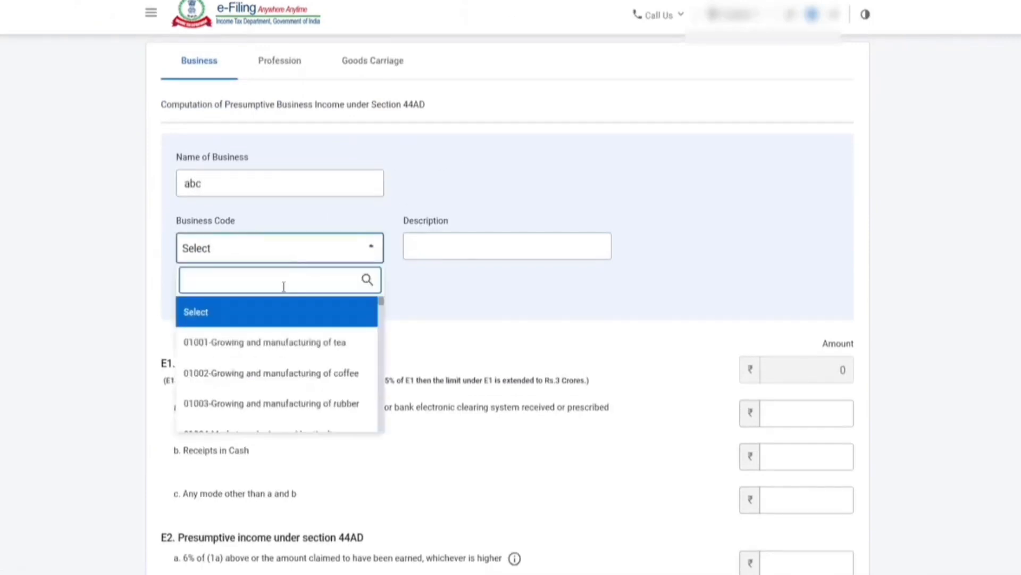
pyautogui.write('09028')
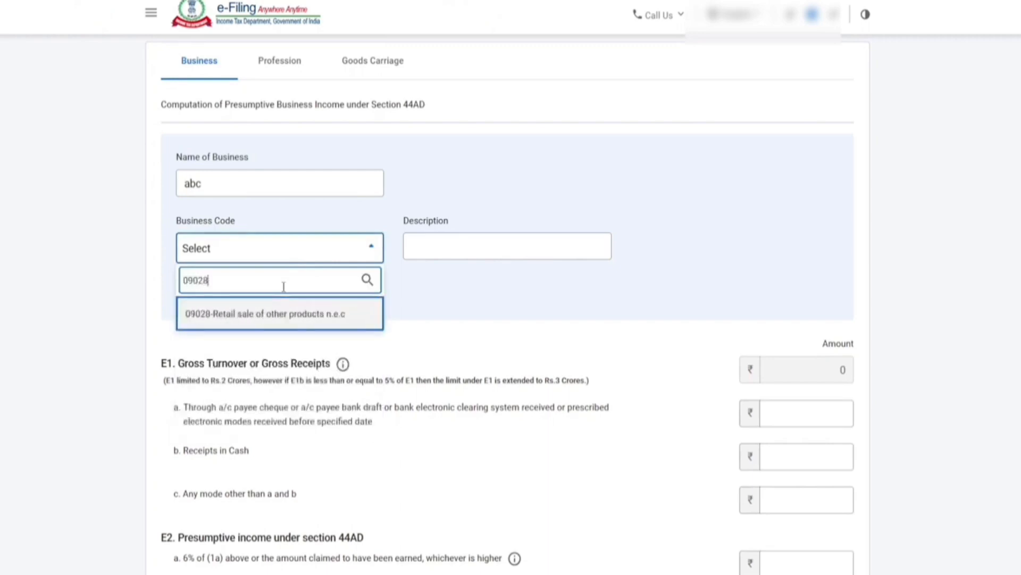
pyautogui.click(253, 318)
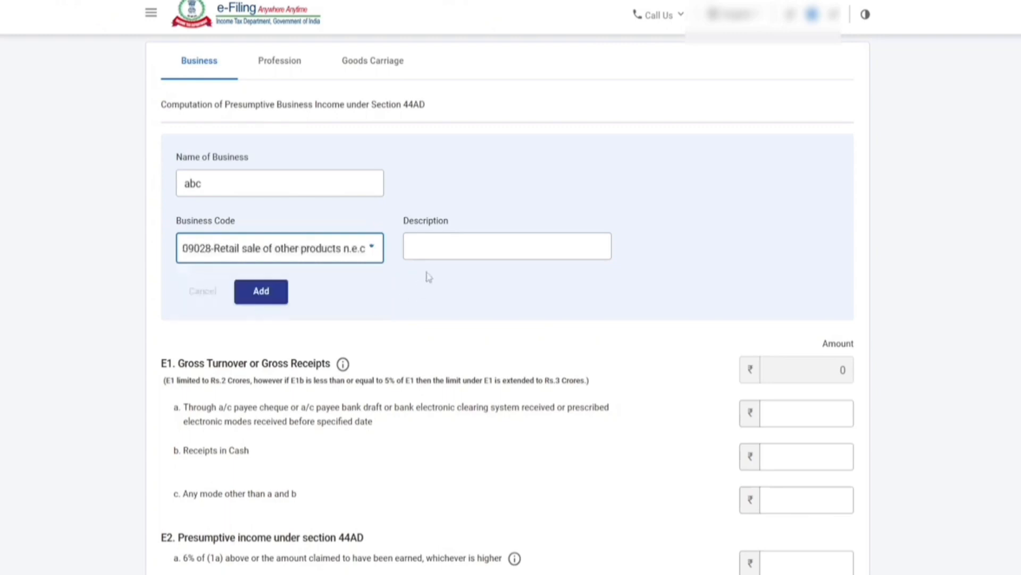
pyautogui.click(440, 247)
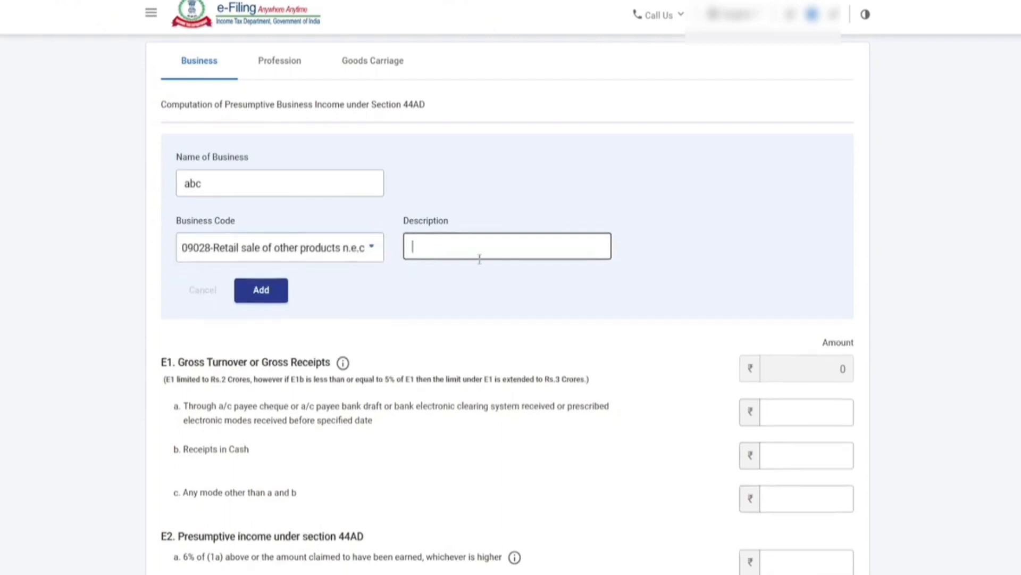
pyautogui.write('kiryana goods')
pyautogui.click(265, 296)
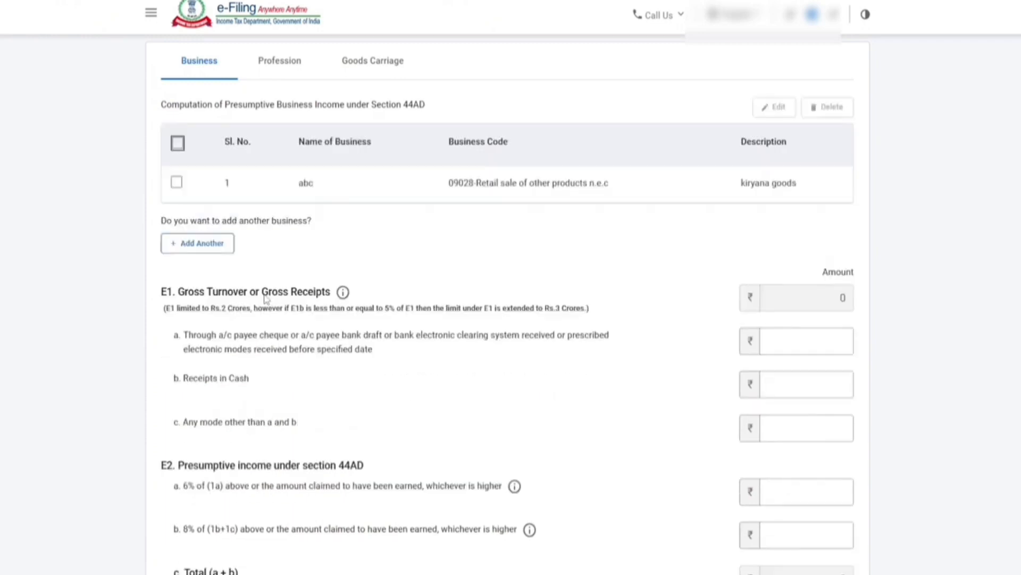
# Step: Enter ₹36,75,000 as cash receipts and clear the banking-channel receipts field
pyautogui.scroll(-2, 319, 261)
pyautogui.moveTo(175, 205); pyautogui.dragTo(248, 204)
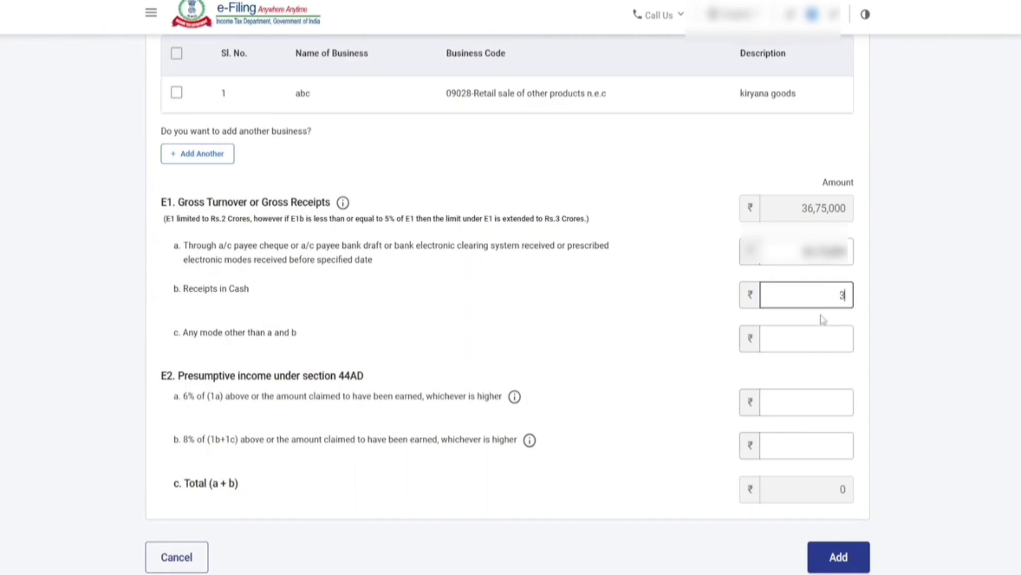
pyautogui.write('675000')
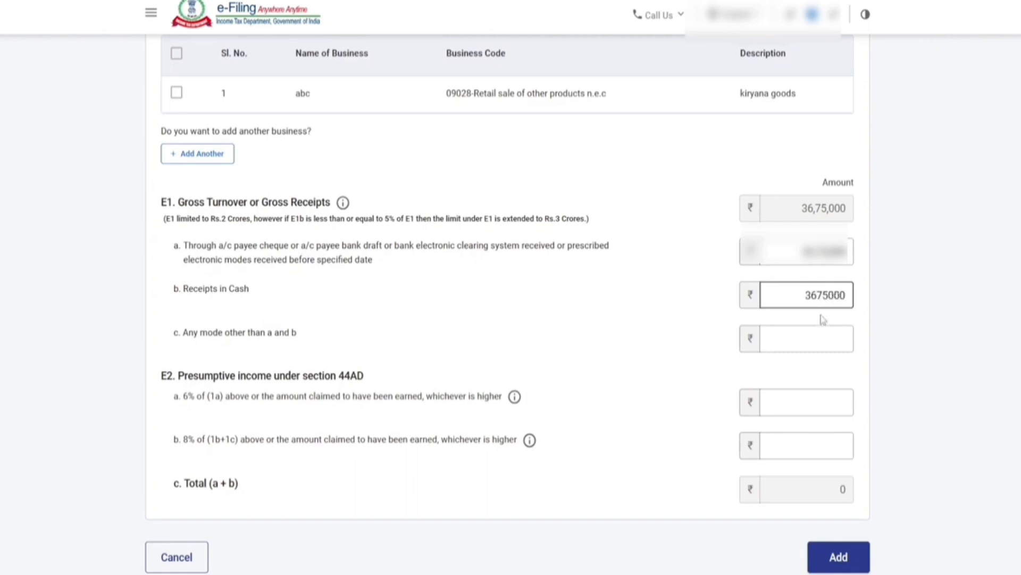
pyautogui.hotkey('shift', 'Tab')
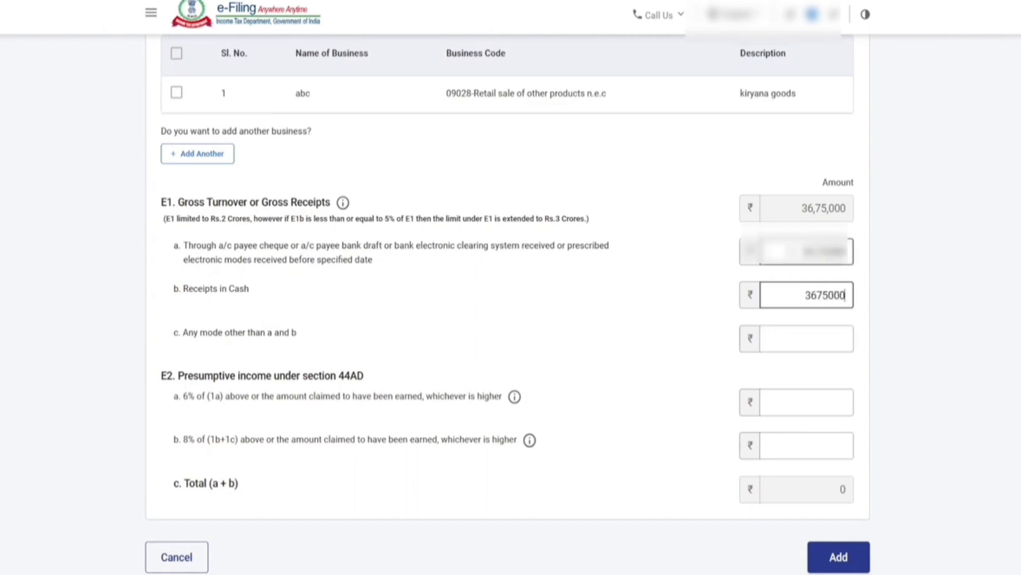
pyautogui.press('BackSpace')
pyautogui.press('Tab')
pyautogui.scroll(-2, 774, 301)
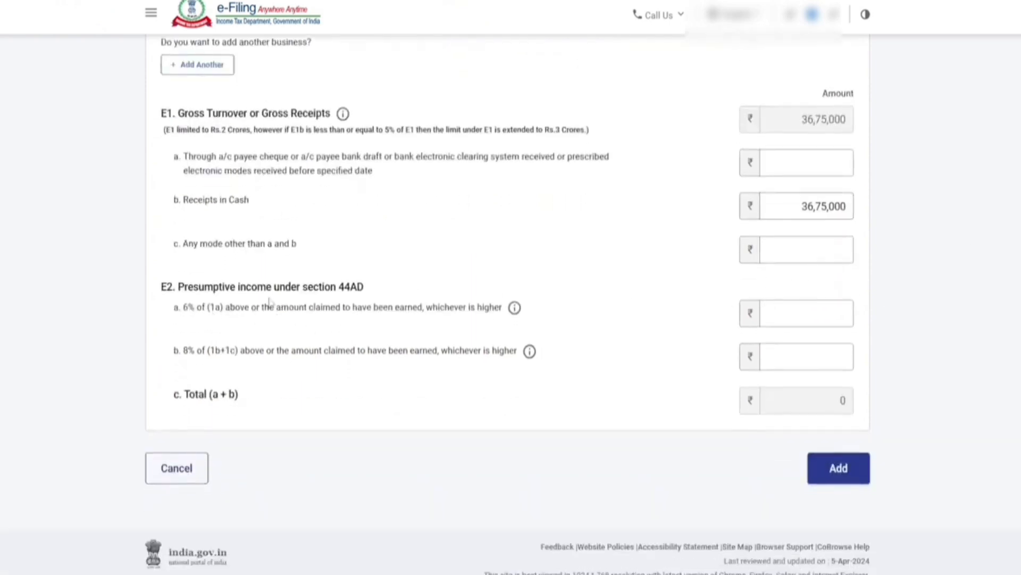
# Step: Enter ₹4,20,300 as 8% presumptive income in E2b and add the details
pyautogui.moveTo(184, 314); pyautogui.dragTo(192, 314)
pyautogui.click(128, 261)
pyautogui.click(796, 352)
pyautogui.write('420300')
pyautogui.click(697, 368)
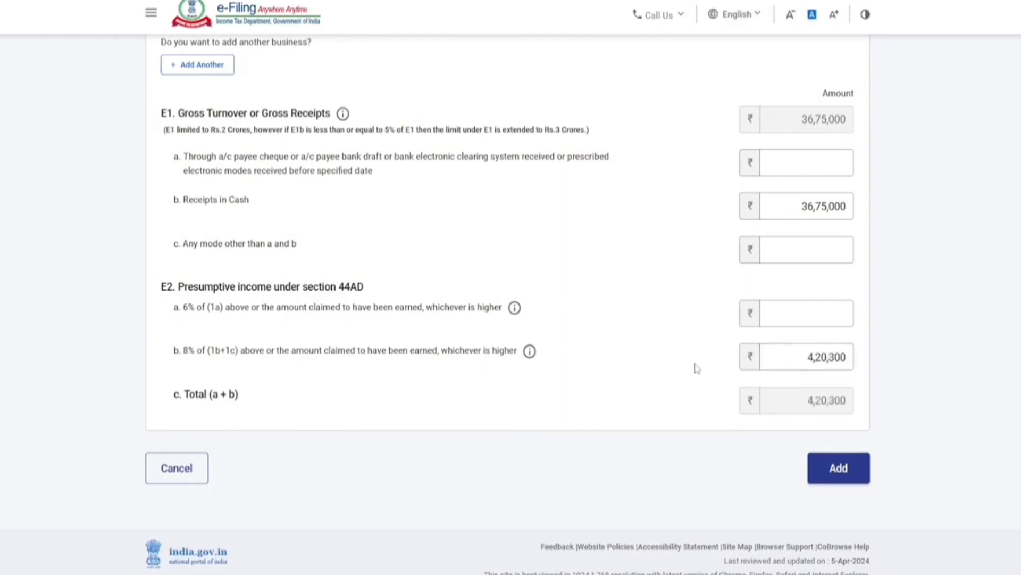
pyautogui.click(833, 473)
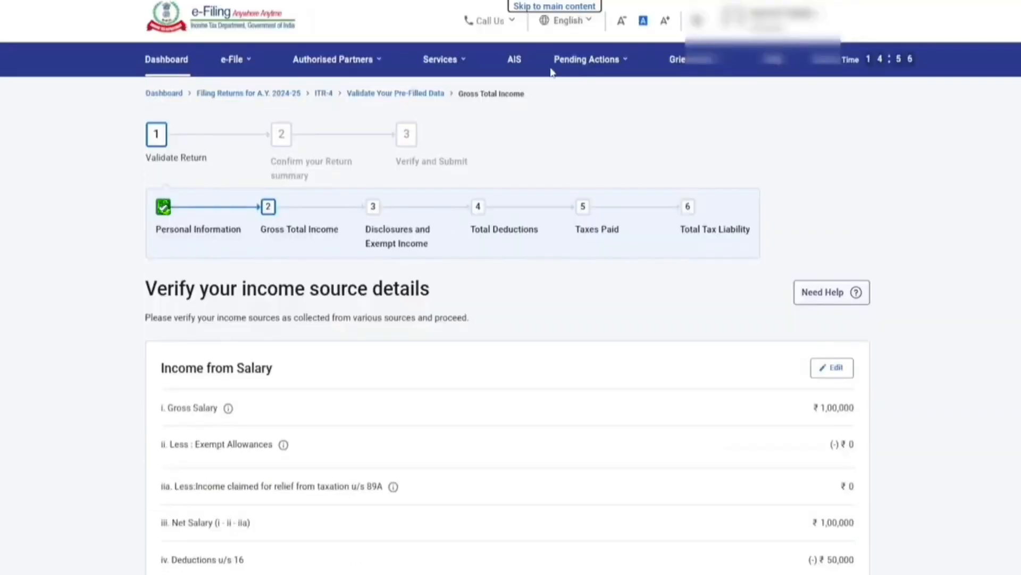
# Step: Review the ₹4,70,300 income summary and start adding income from other sources
pyautogui.scroll(-15, 438, 254)
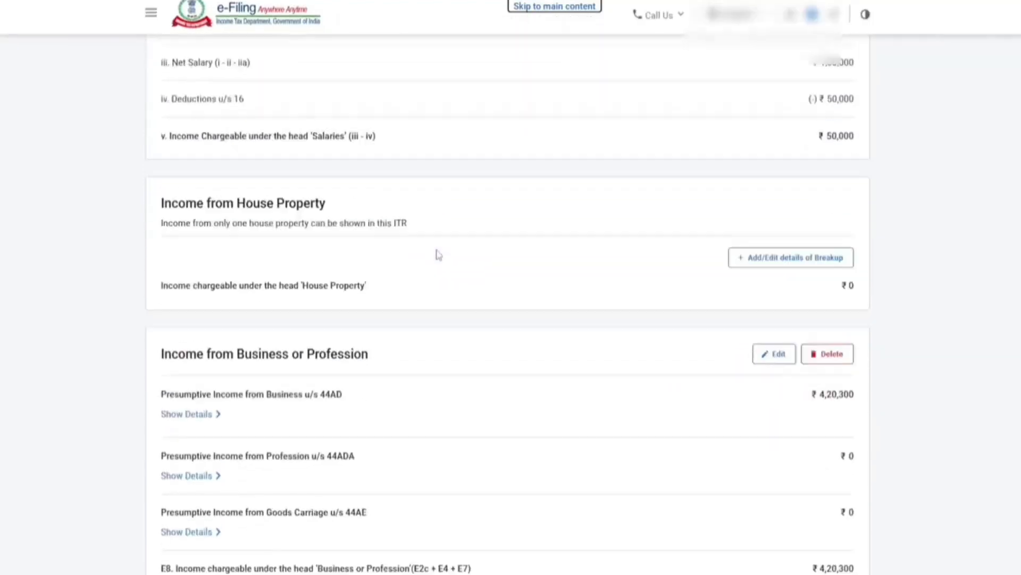
pyautogui.scroll(3, 439, 255)
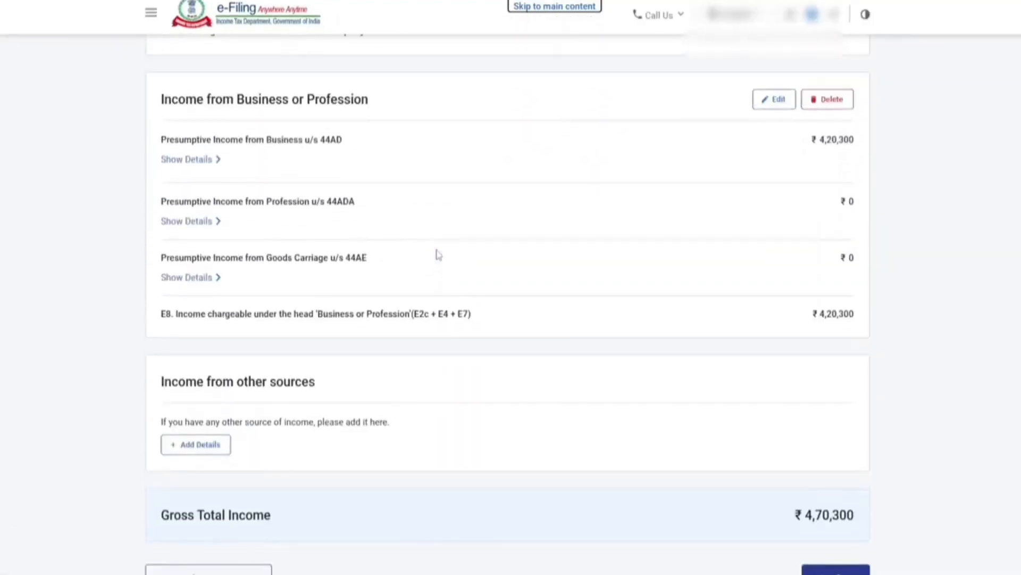
pyautogui.scroll(-2, 438, 254)
pyautogui.scroll(5, 438, 254)
pyautogui.scroll(-2, 404, 266)
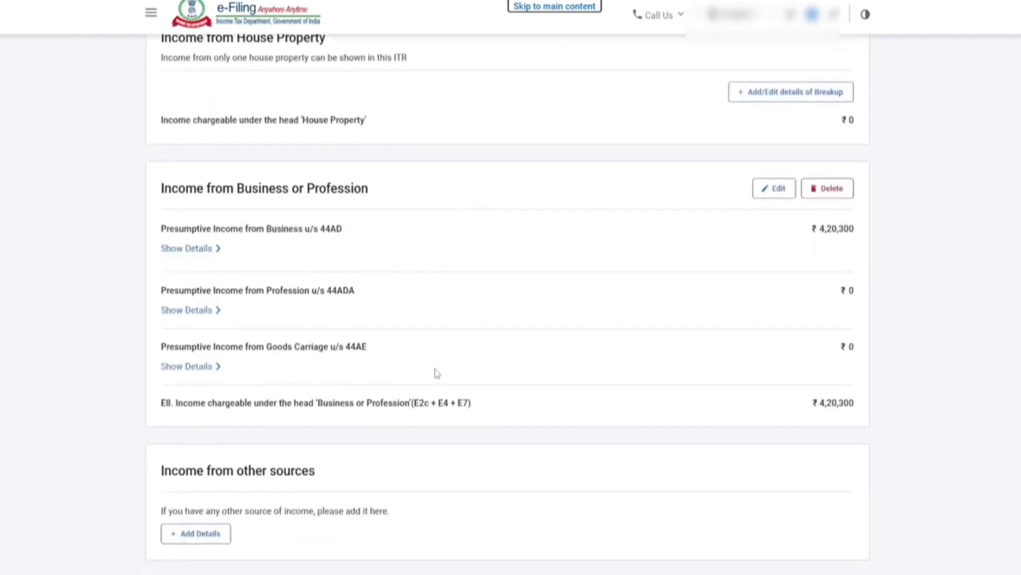
pyautogui.scroll(-3, 380, 390)
pyautogui.moveTo(166, 298); pyautogui.dragTo(319, 297)
pyautogui.click(199, 356)
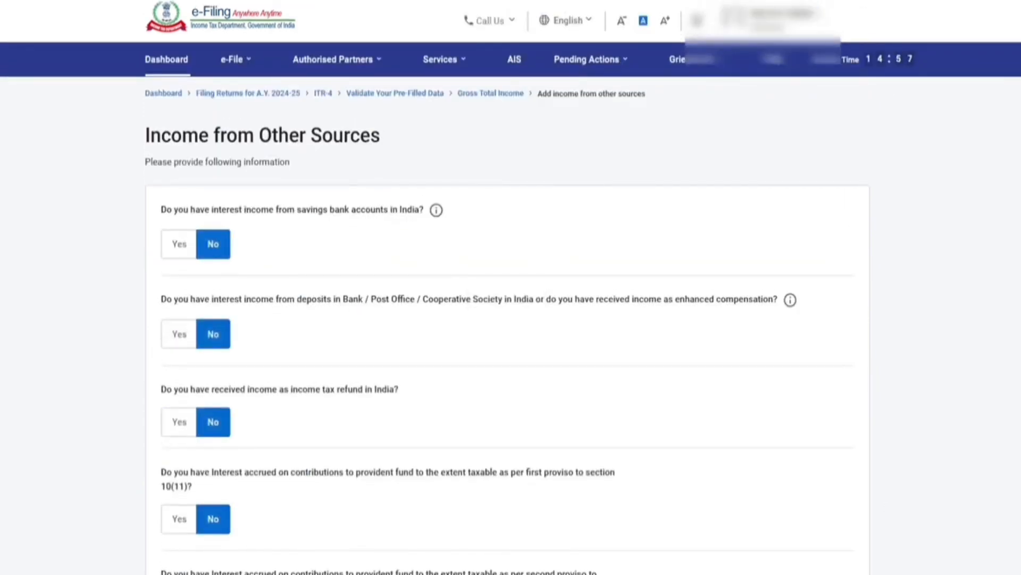
# Step: Declare ₹1,000 savings bank interest and ₹5,000 deposit interest
pyautogui.click(177, 242)
pyautogui.click(218, 298)
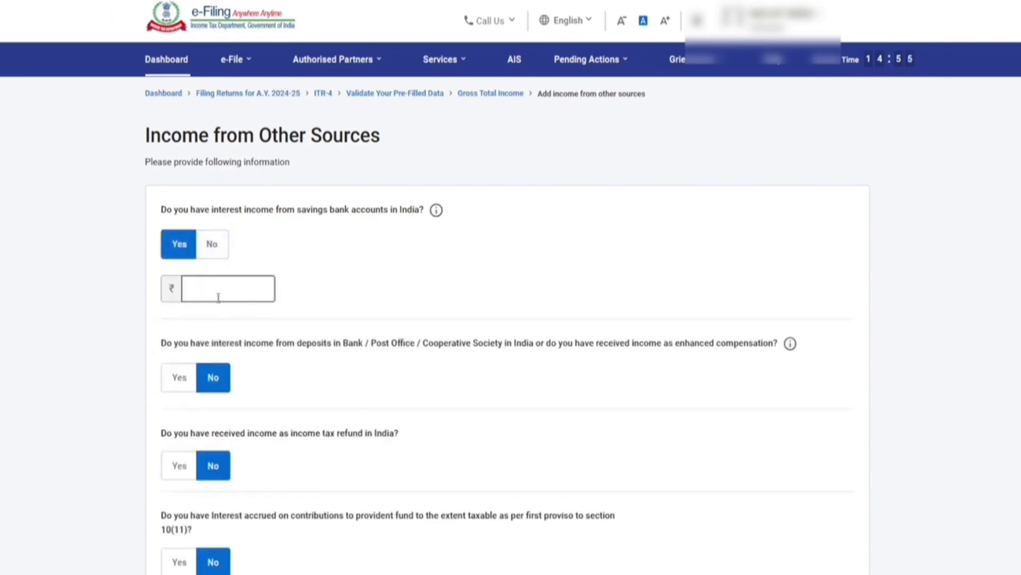
pyautogui.write('1000')
pyautogui.click(356, 263)
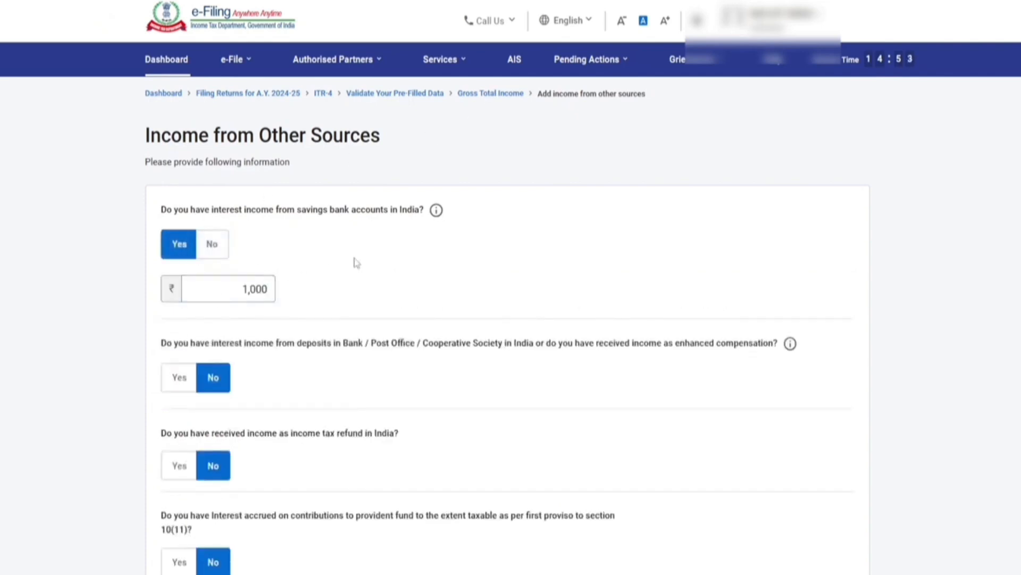
pyautogui.click(178, 377)
pyautogui.click(241, 421)
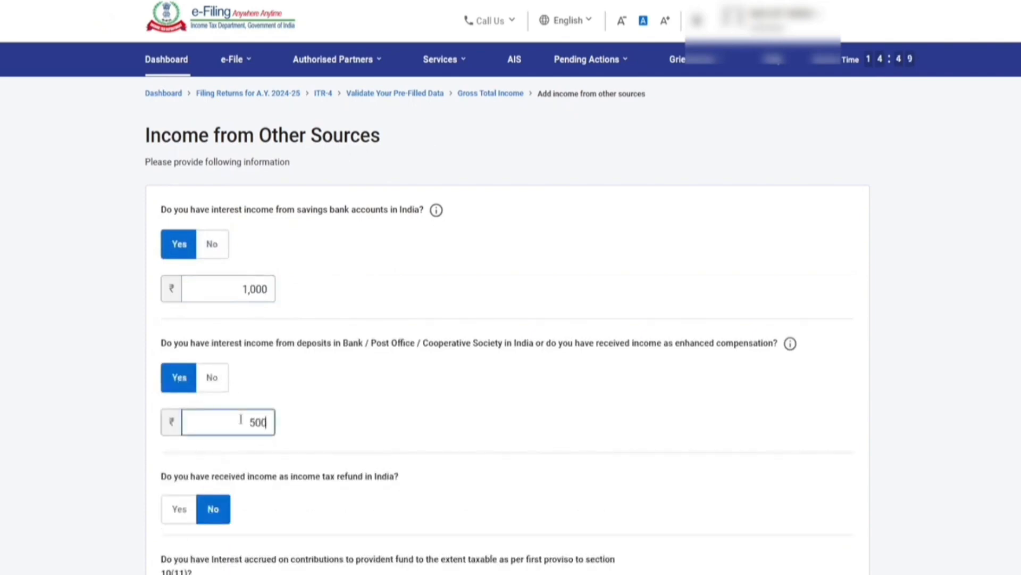
pyautogui.write('5000')
pyautogui.click(367, 395)
# Step: Report ₹1,50,000 of other income described as 'tution income' and continue
pyautogui.scroll(-12, 401, 305)
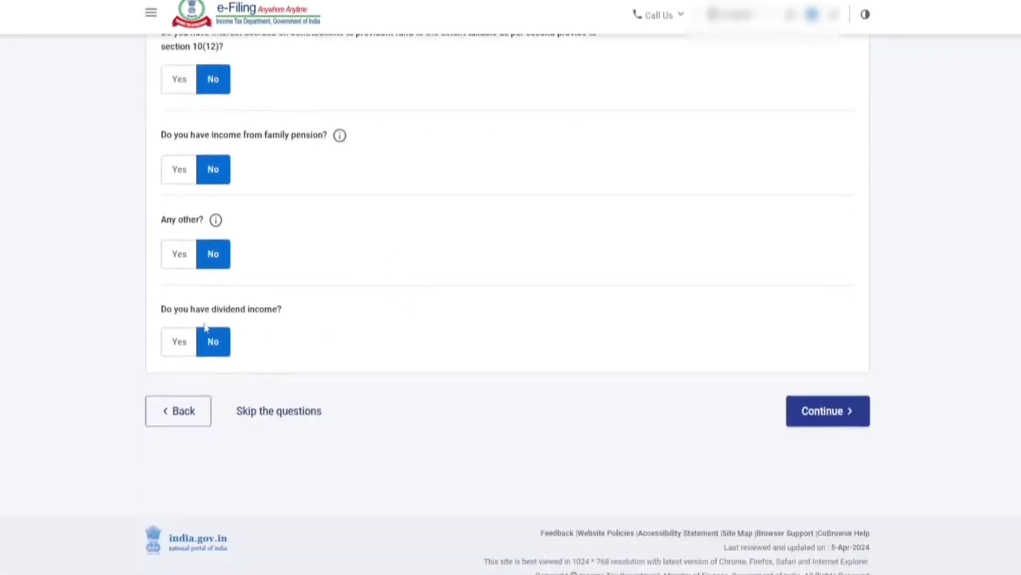
pyautogui.click(170, 255)
pyautogui.click(206, 299)
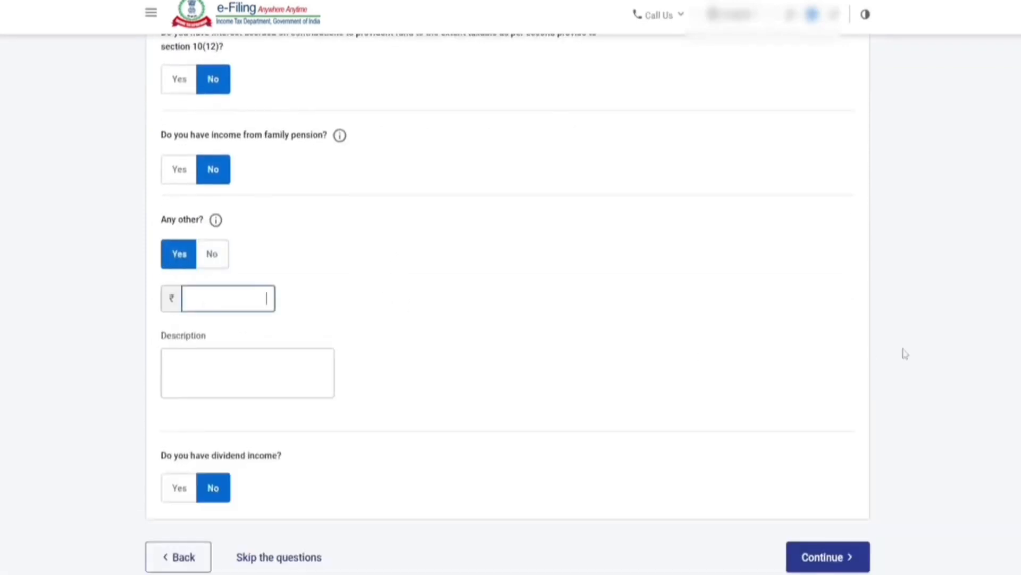
pyautogui.write('1,50,000')
pyautogui.click(238, 374)
pyautogui.write('tuti')
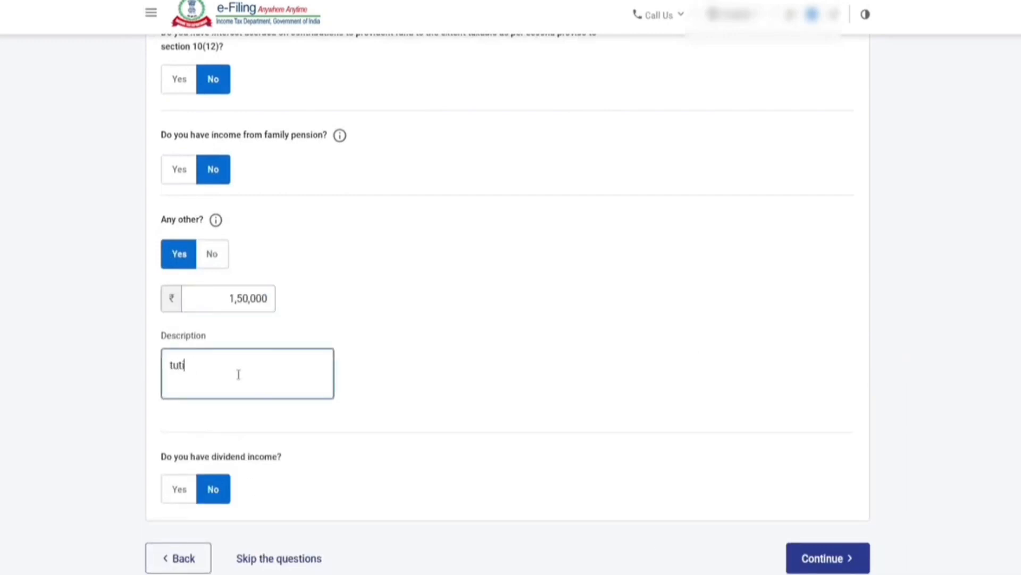
pyautogui.write('no income')
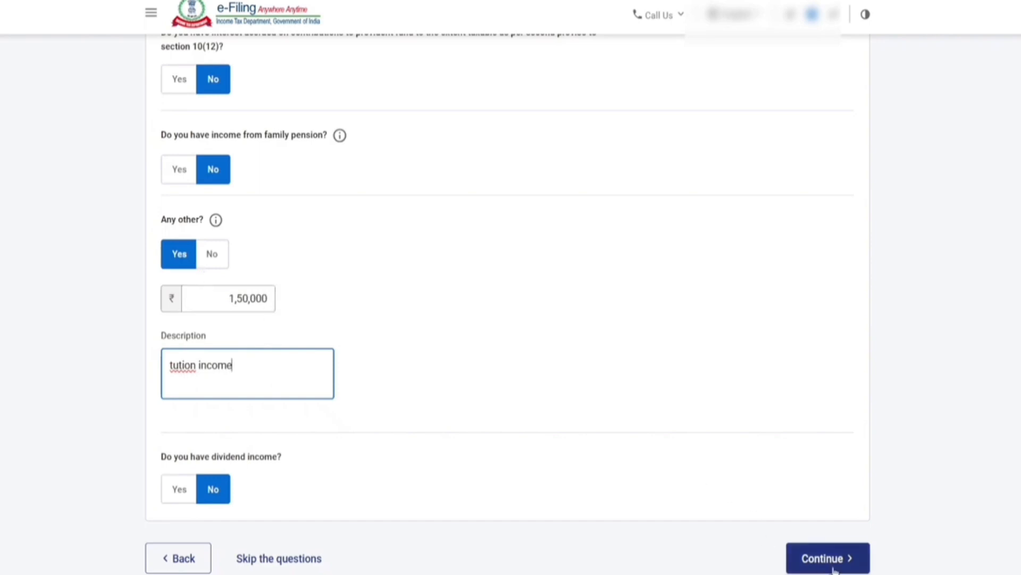
pyautogui.click(833, 564)
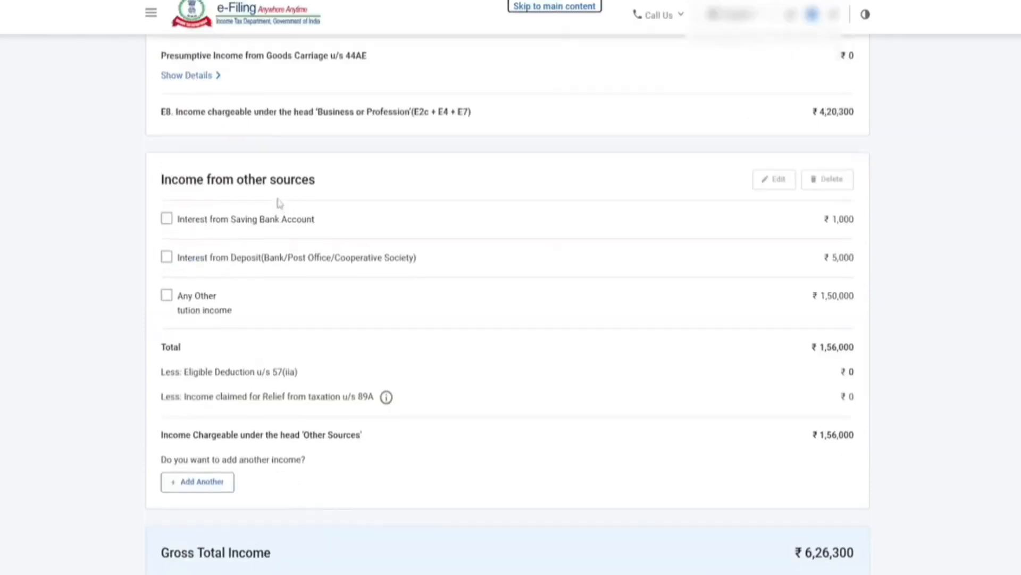
# Step: Scroll through the income summary showing gross total income of ₹6,96,300
pyautogui.scroll(2, 279, 205)
pyautogui.scroll(-5, 290, 189)
pyautogui.scroll(-1, 260, 306)
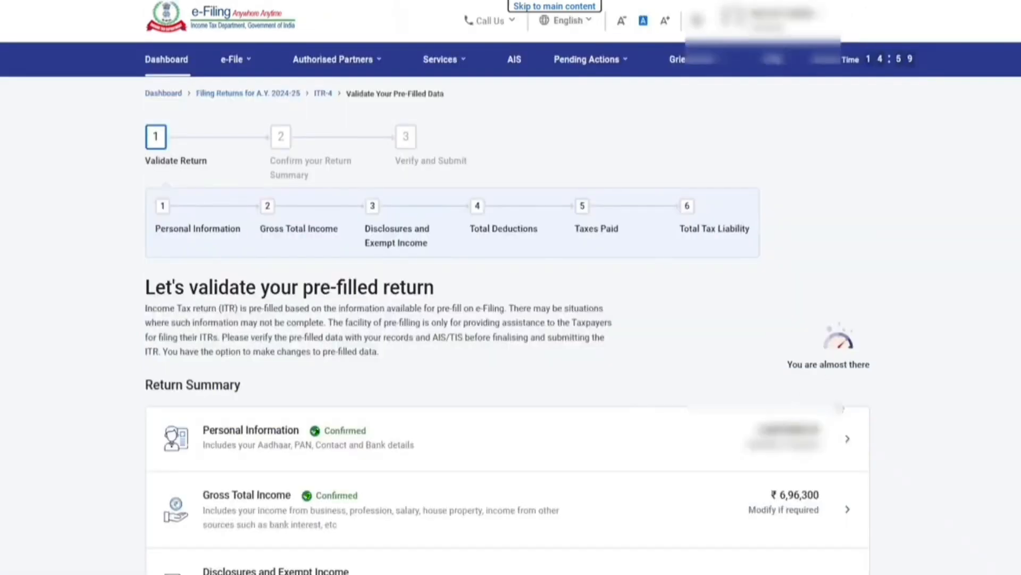
pyautogui.scroll(-7, 565, 271)
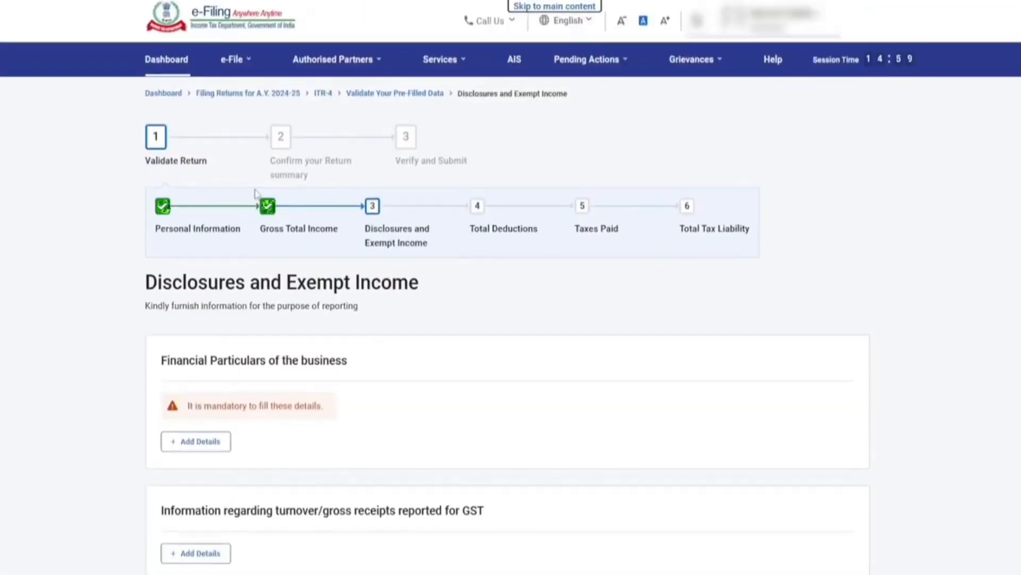
# Step: Open the Financial Particulars form and review its capital, liability and asset fields
pyautogui.scroll(-6, 281, 210)
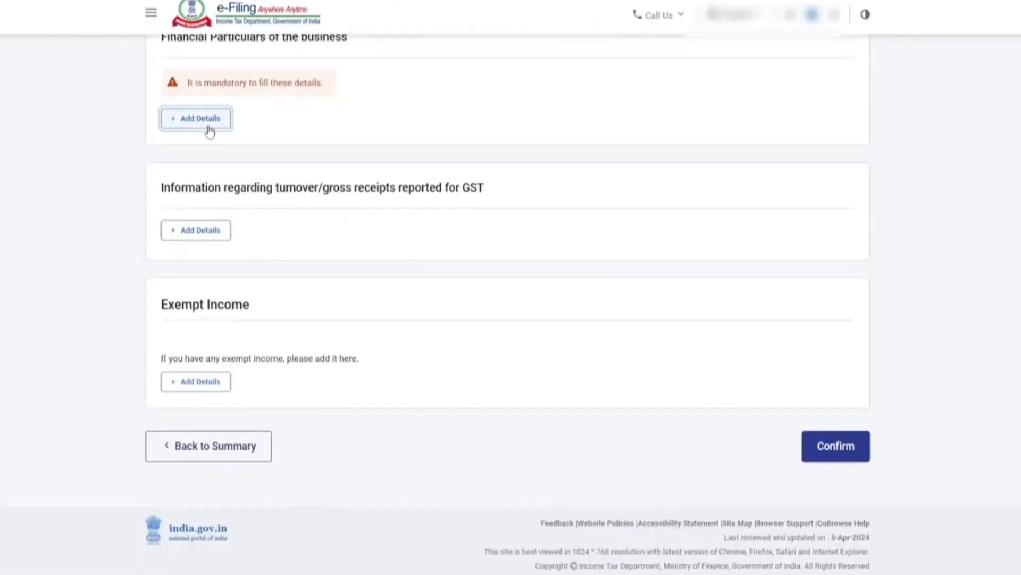
pyautogui.click(209, 131)
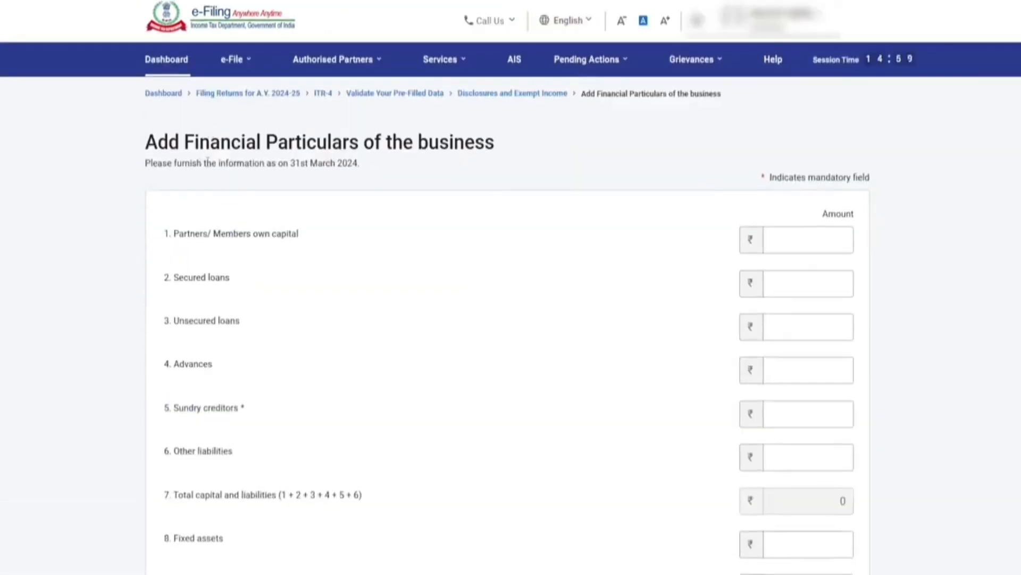
pyautogui.doubleClick(156, 144)
pyautogui.moveTo(194, 152); pyautogui.dragTo(527, 167)
pyautogui.click(588, 166)
pyautogui.scroll(-1, 591, 169)
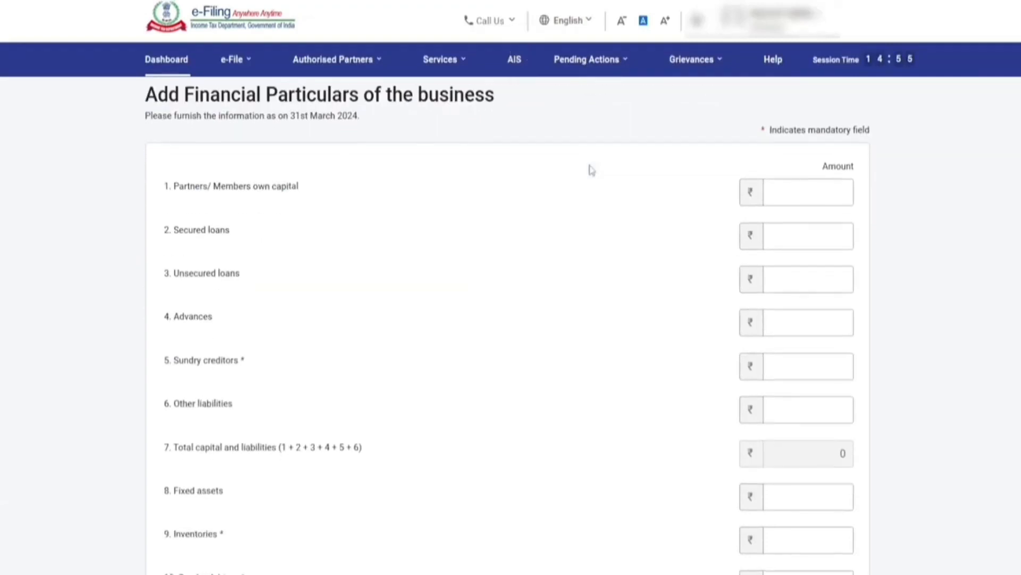
pyautogui.scroll(-9, 591, 169)
pyautogui.scroll(4, 429, 209)
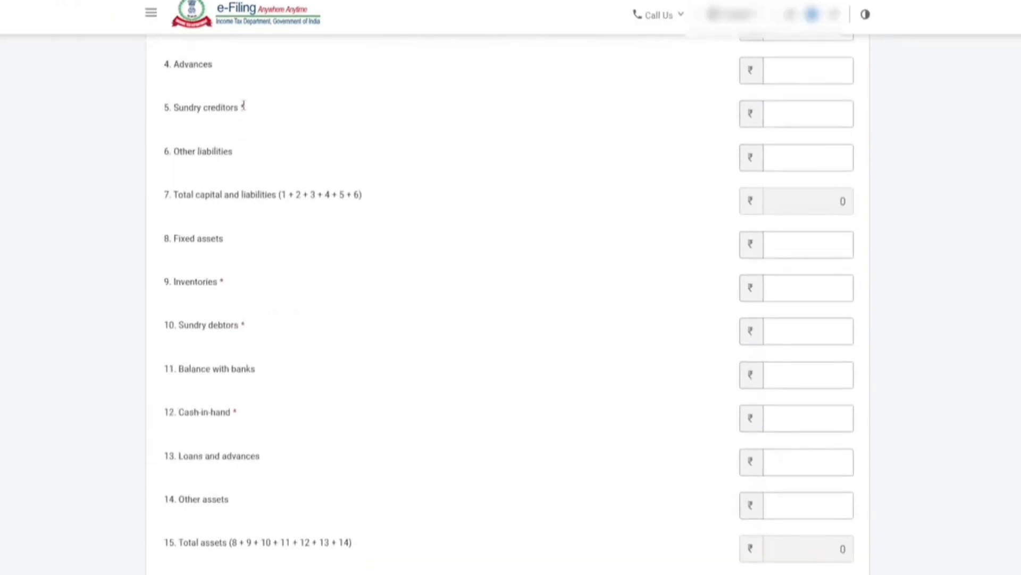
pyautogui.moveTo(165, 108); pyautogui.dragTo(181, 110)
pyautogui.click(182, 112)
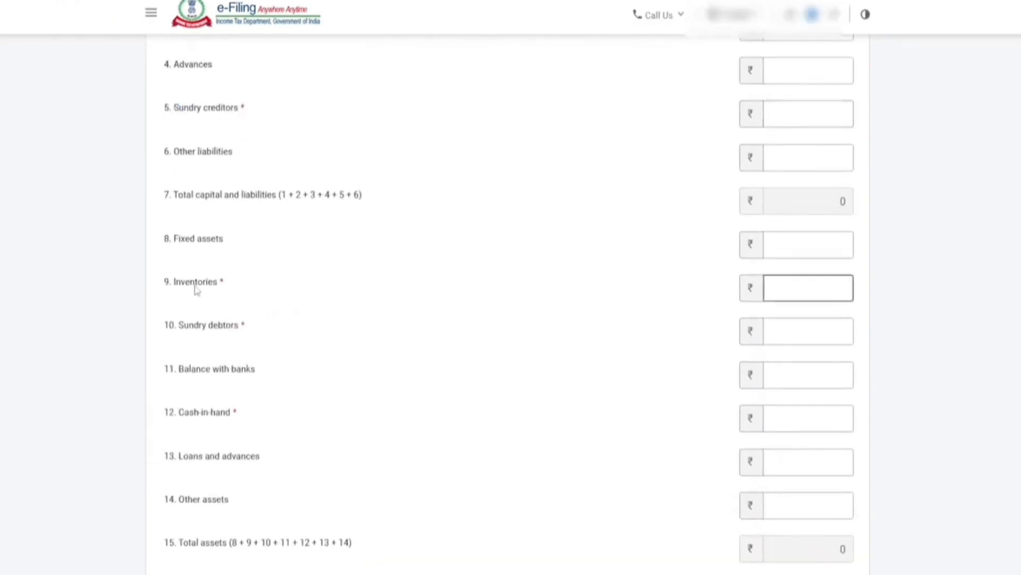
pyautogui.moveTo(165, 284); pyautogui.dragTo(227, 294)
pyautogui.click(182, 335)
pyautogui.moveTo(165, 326); pyautogui.dragTo(239, 351)
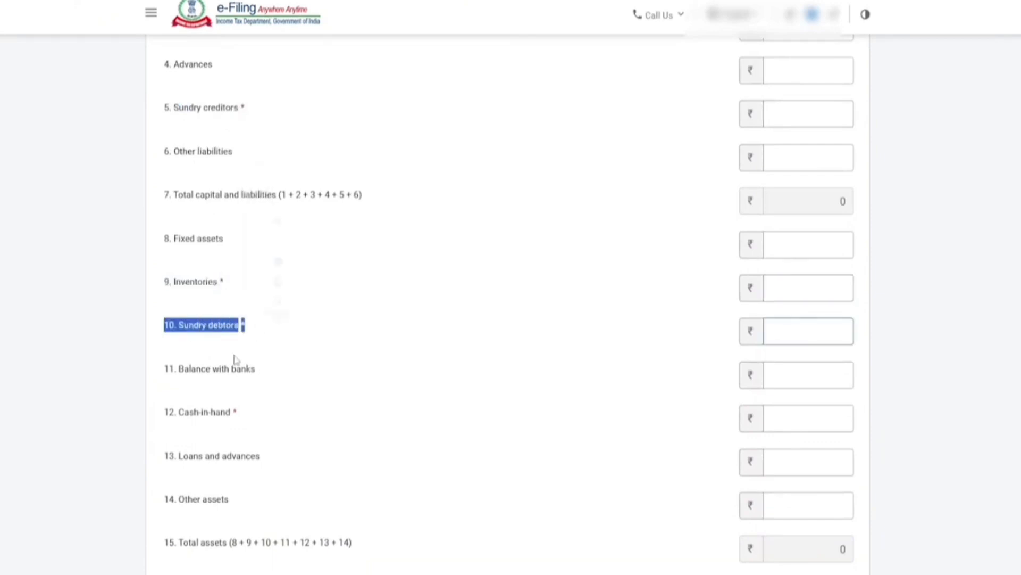
pyautogui.moveTo(165, 413); pyautogui.dragTo(237, 417)
pyautogui.click(299, 134)
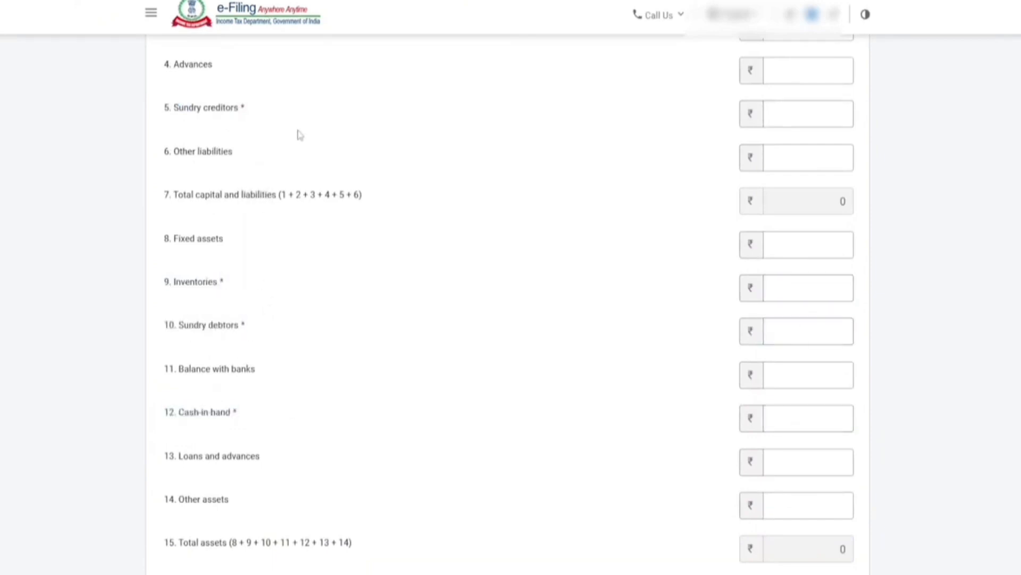
# Step: Enter 0 for sundry creditors, inventories, sundry debtors and cash-in-hand
pyautogui.click(772, 118)
pyautogui.write('0')
pyautogui.click(830, 292)
pyautogui.write('0')
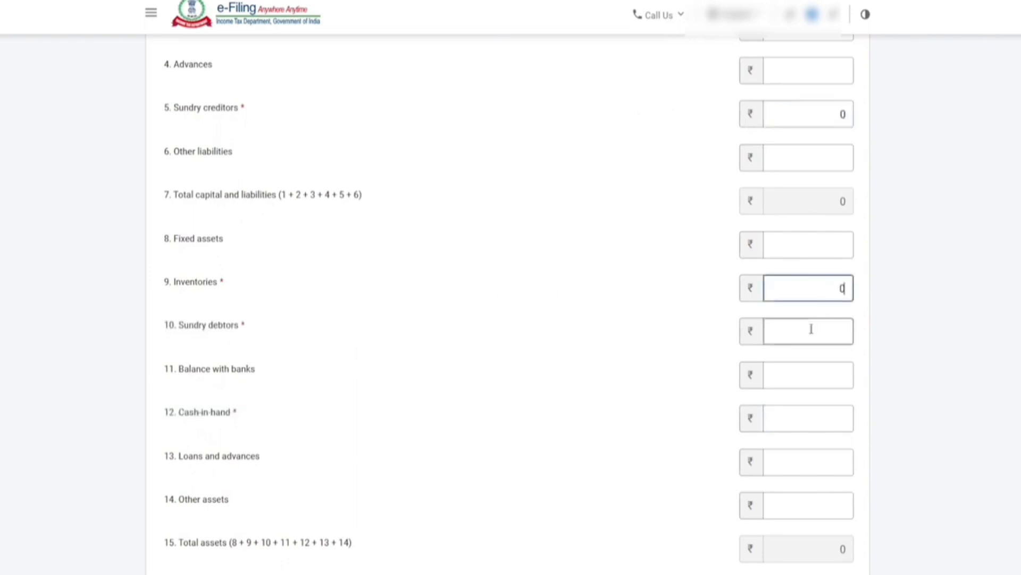
pyautogui.click(809, 331)
pyautogui.write('0')
pyautogui.click(800, 417)
pyautogui.write('0')
pyautogui.click(677, 359)
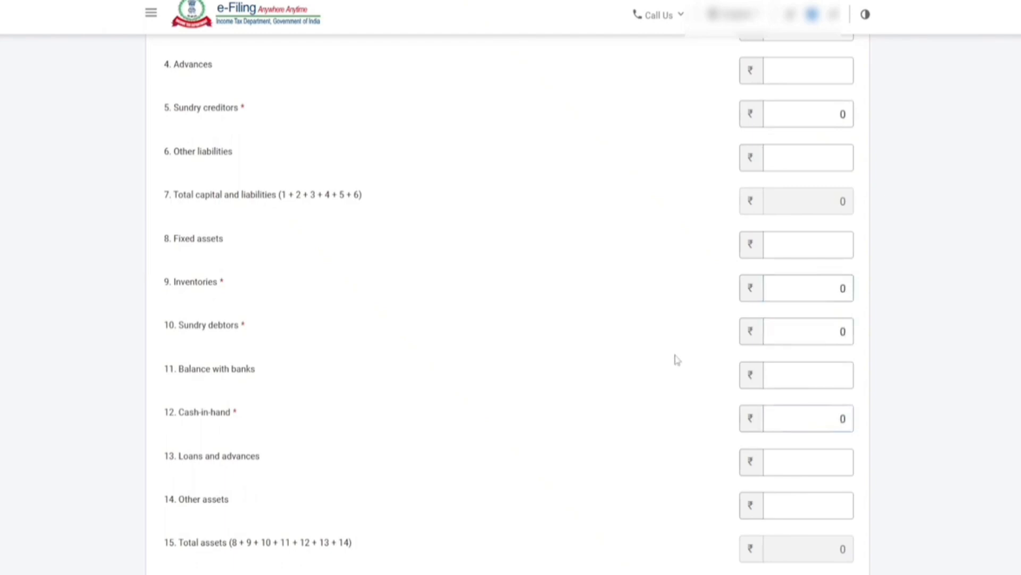
pyautogui.click(829, 122)
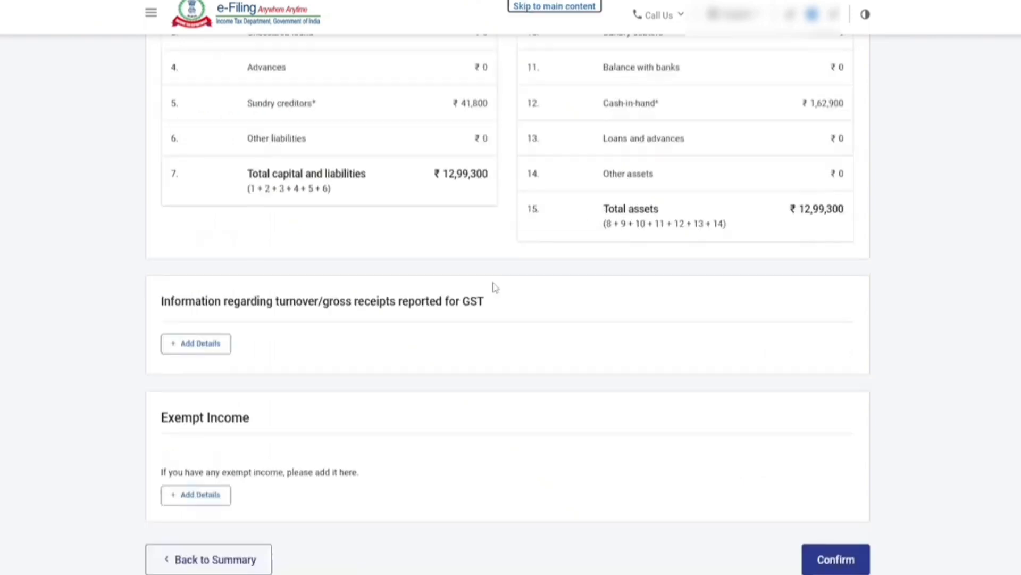
pyautogui.click(208, 344)
pyautogui.click(271, 301)
pyautogui.click(444, 301)
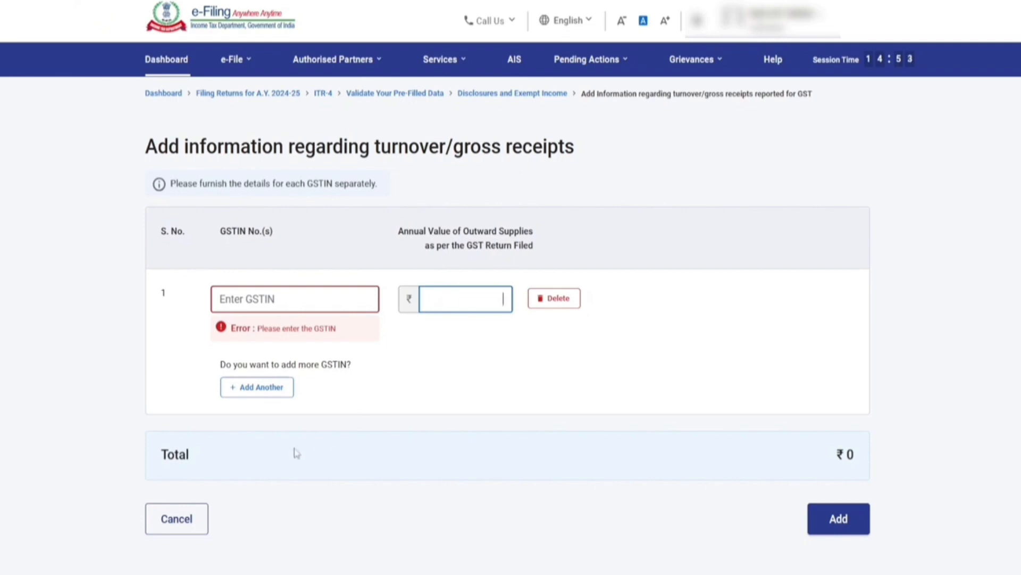
pyautogui.click(178, 520)
pyautogui.scroll(-6, 391, 241)
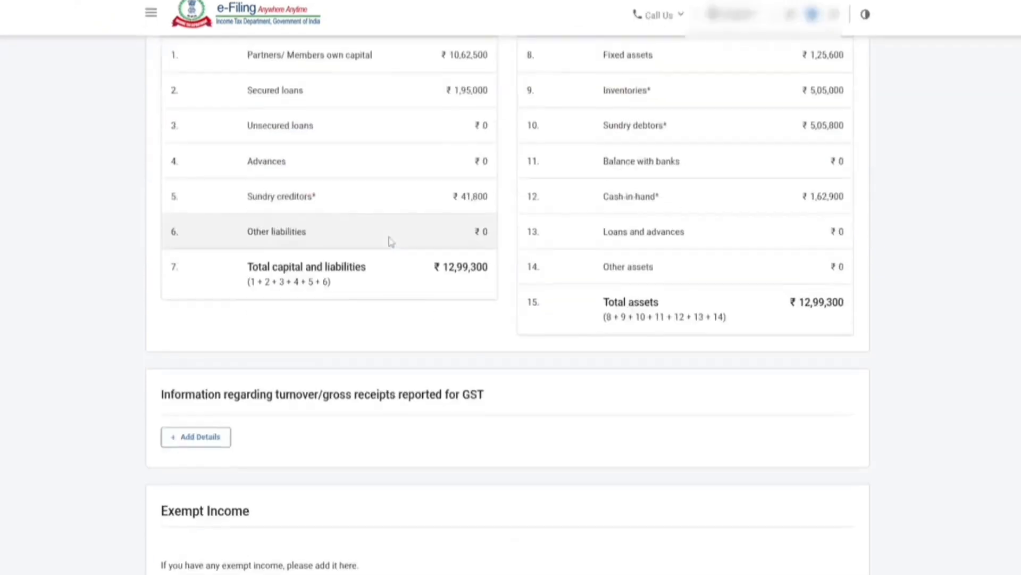
pyautogui.scroll(-3, 391, 241)
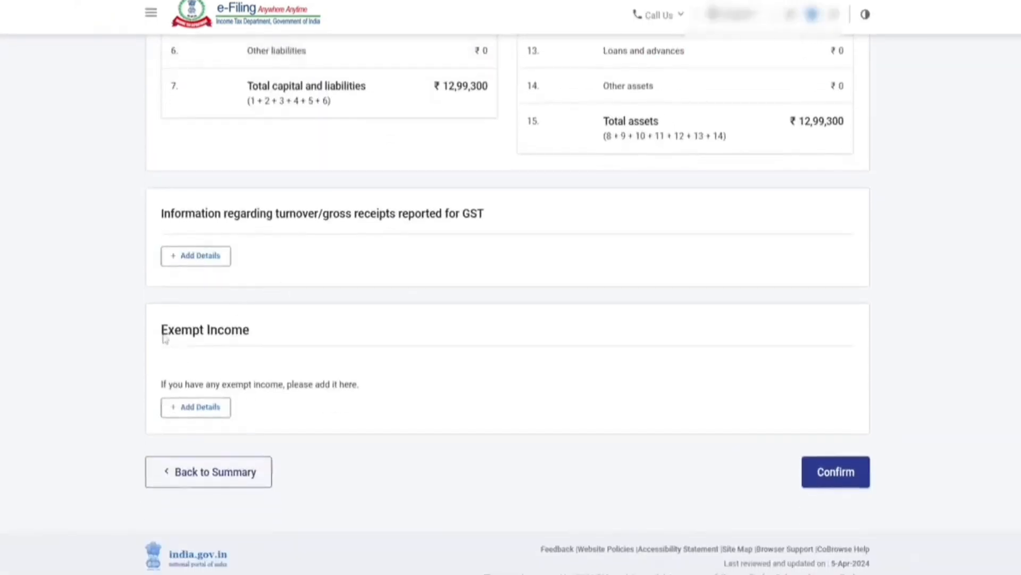
pyautogui.moveTo(163, 335); pyautogui.dragTo(264, 334)
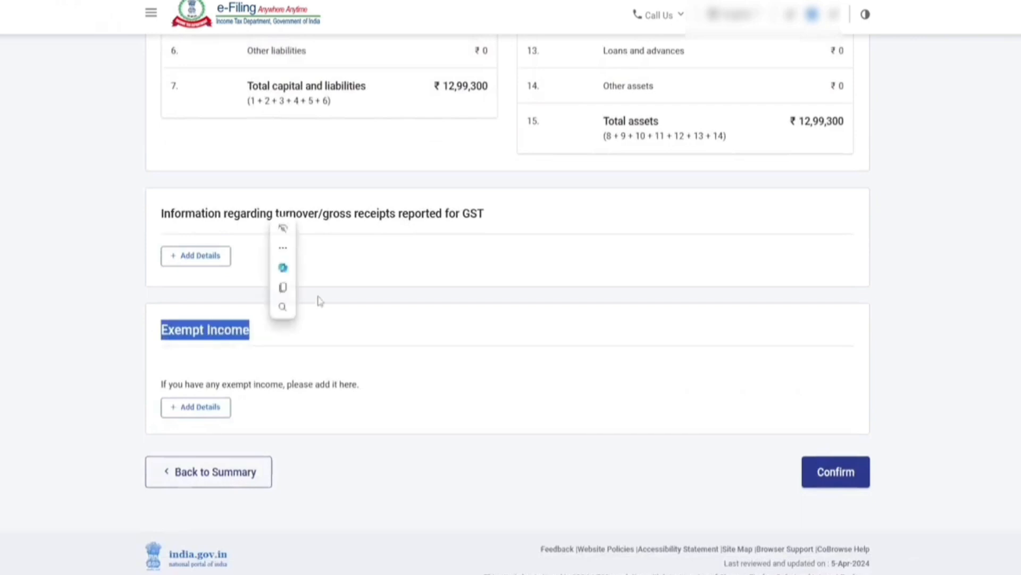
# Step: Confirm the Disclosures and Exempt Income section
pyautogui.click(434, 387)
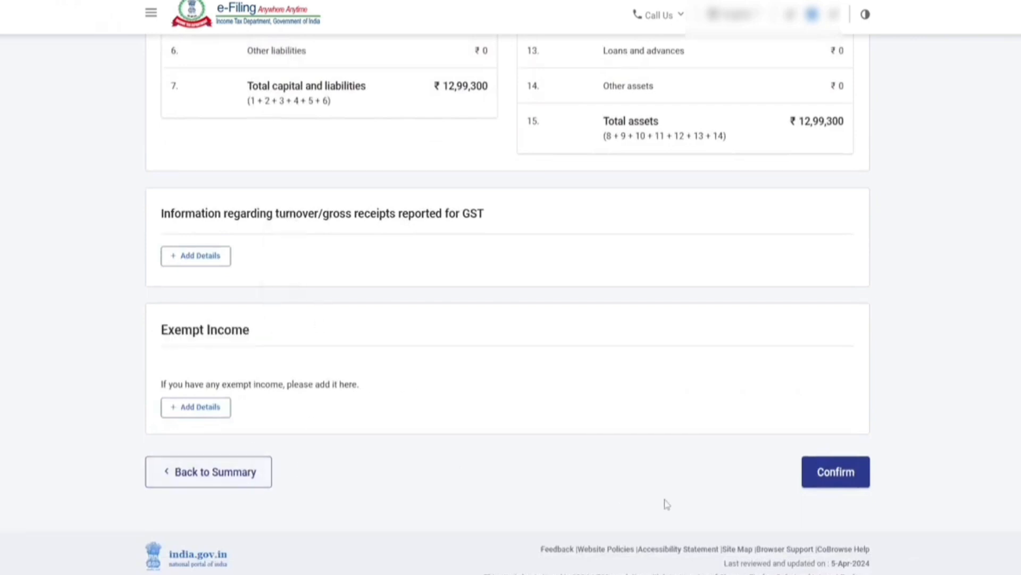
pyautogui.click(836, 472)
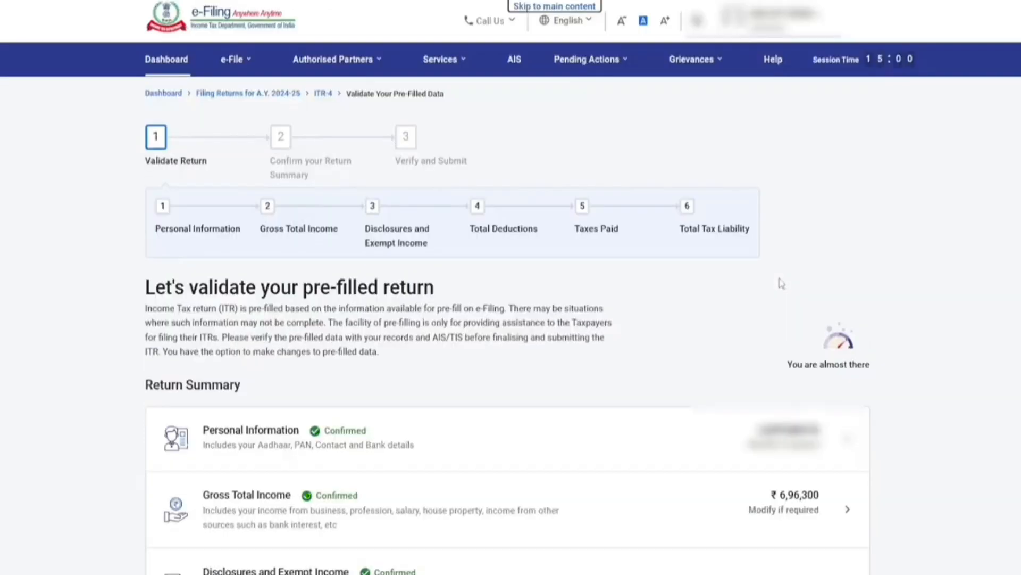
pyautogui.scroll(-2, 528, 287)
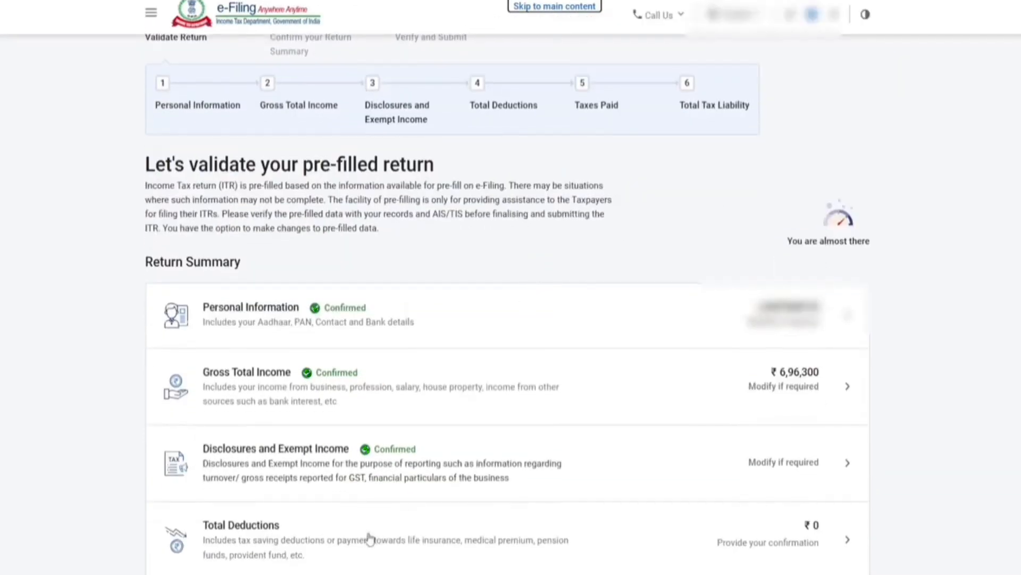
# Step: Get through the Total Deductions questions, including 80CCD(2), without claiming any deduction
pyautogui.click(254, 532)
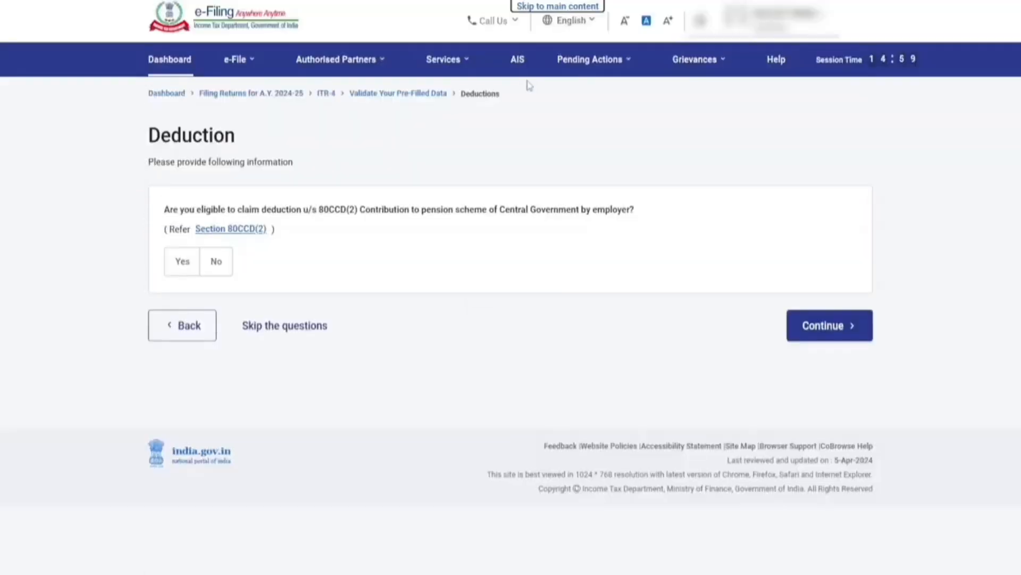
pyautogui.click(279, 323)
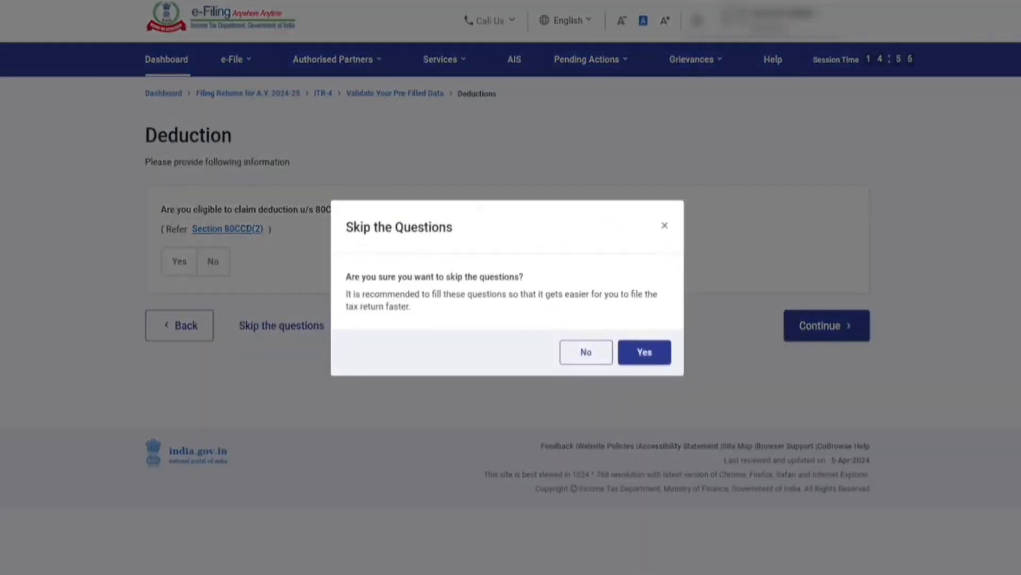
pyautogui.click(601, 358)
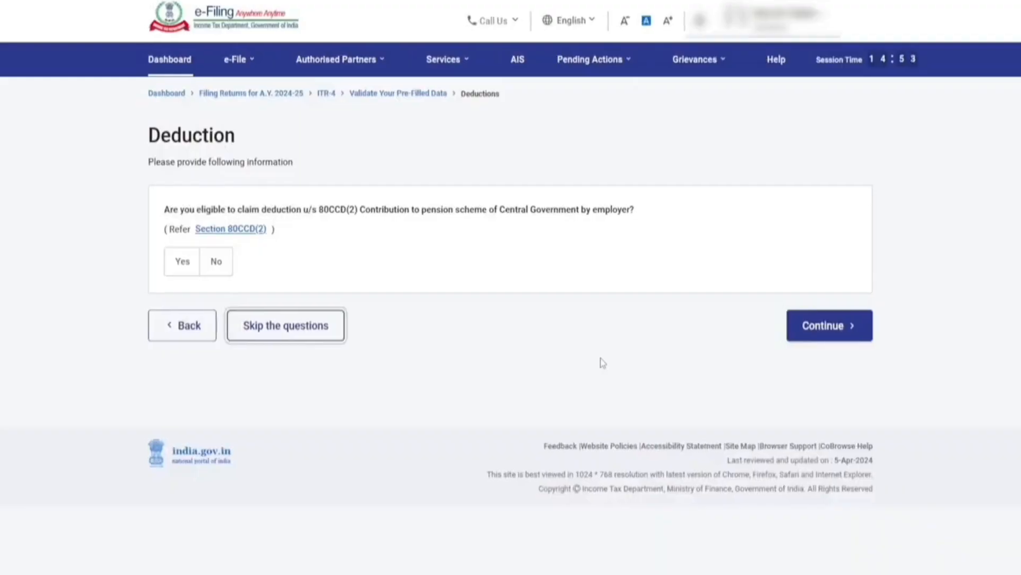
pyautogui.click(830, 330)
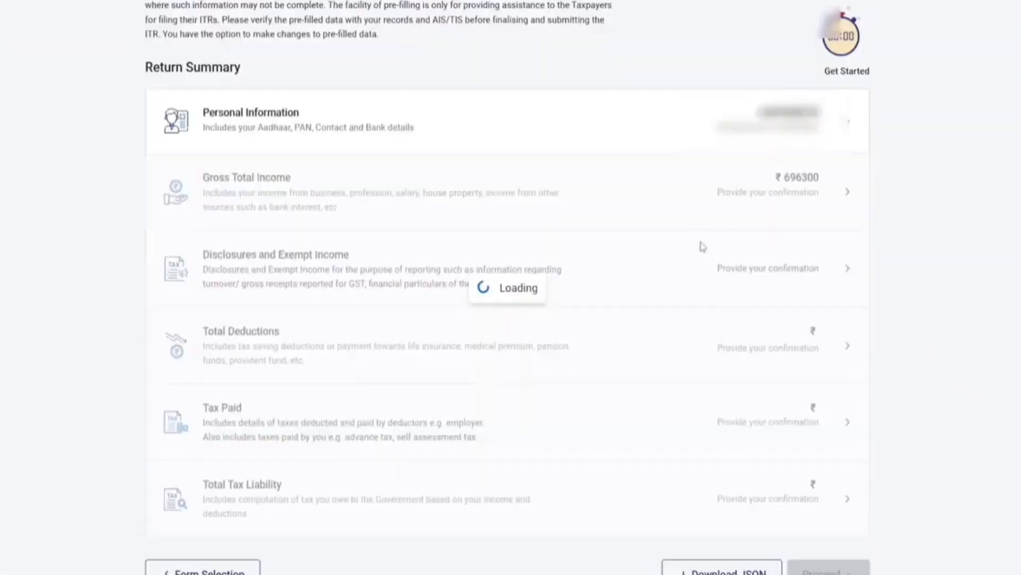
# Step: Review the TDS 1 salary details and the TCS entries, then confirm the ₹0 taxes-paid total
pyautogui.scroll(-2, 407, 378)
pyautogui.scroll(-5, 407, 378)
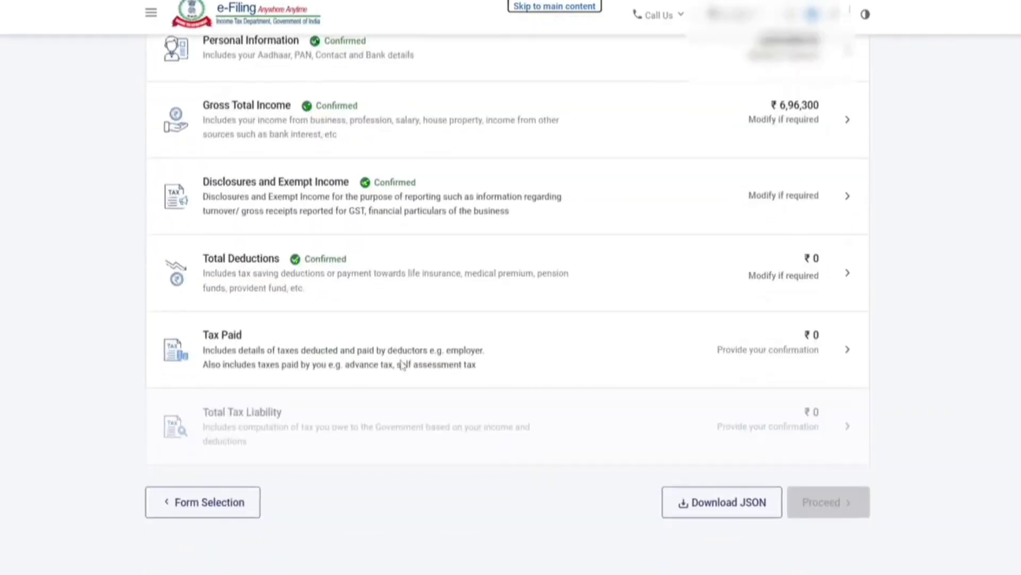
pyautogui.click(234, 354)
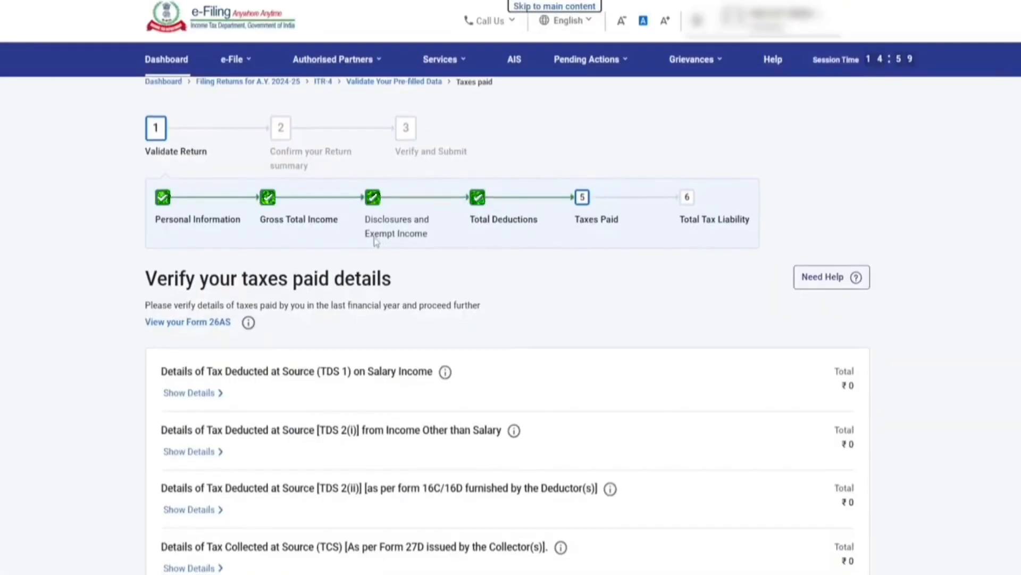
pyautogui.scroll(-4, 376, 242)
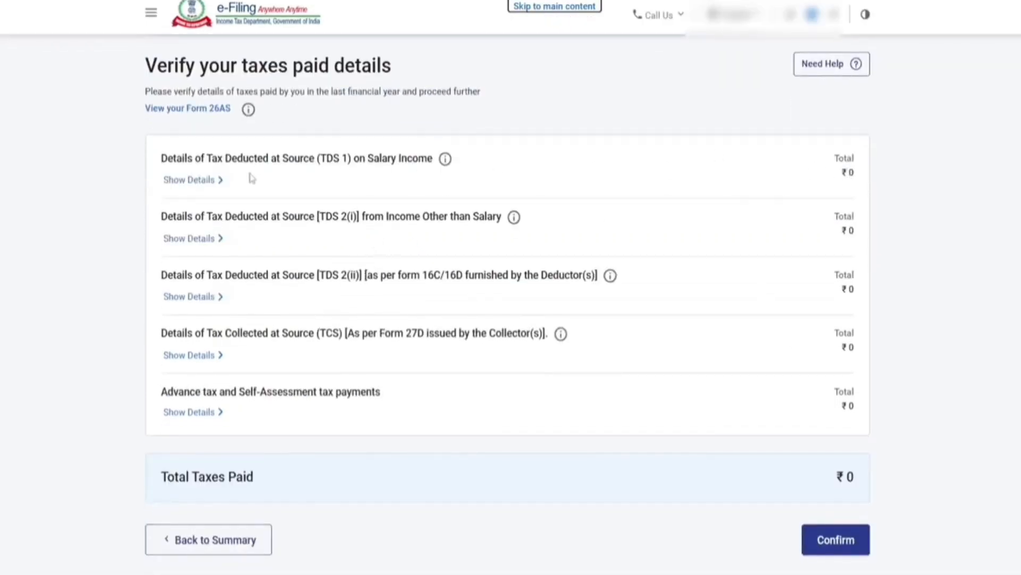
pyautogui.click(189, 180)
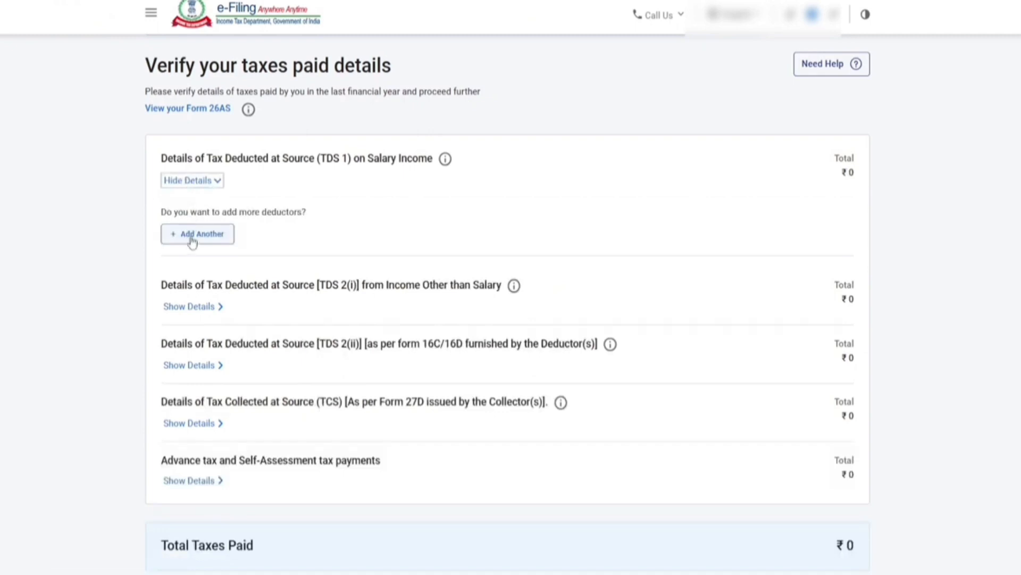
pyautogui.scroll(-2, 285, 208)
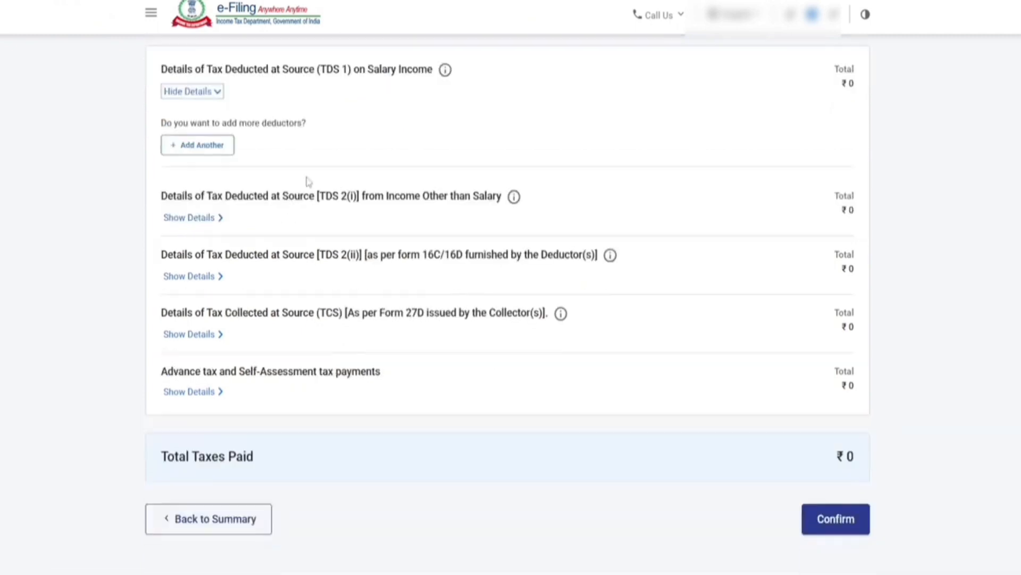
pyautogui.moveTo(357, 195); pyautogui.dragTo(501, 195)
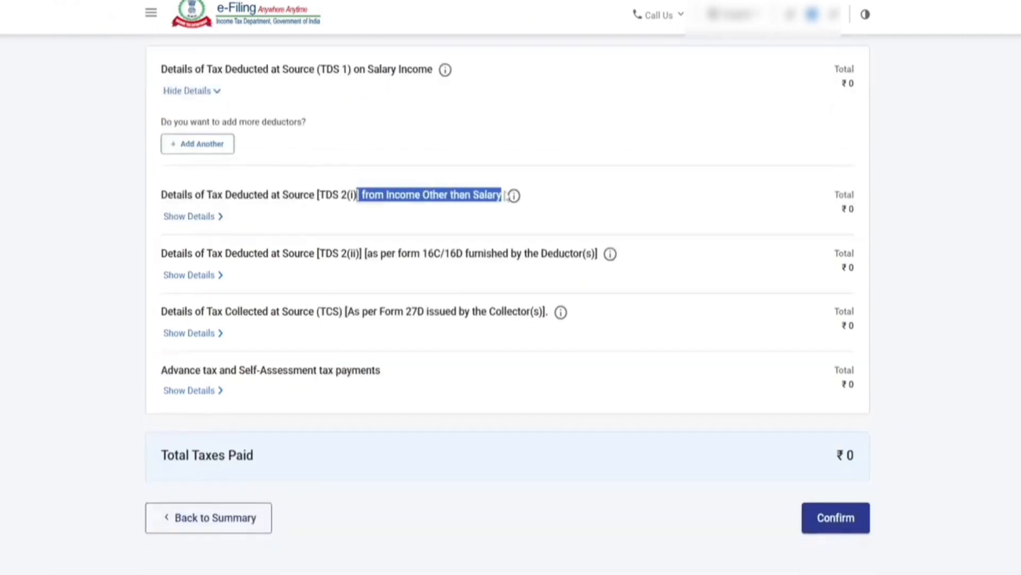
pyautogui.click(482, 137)
pyautogui.moveTo(354, 345); pyautogui.dragTo(475, 339)
pyautogui.scroll(-8, 435, 330)
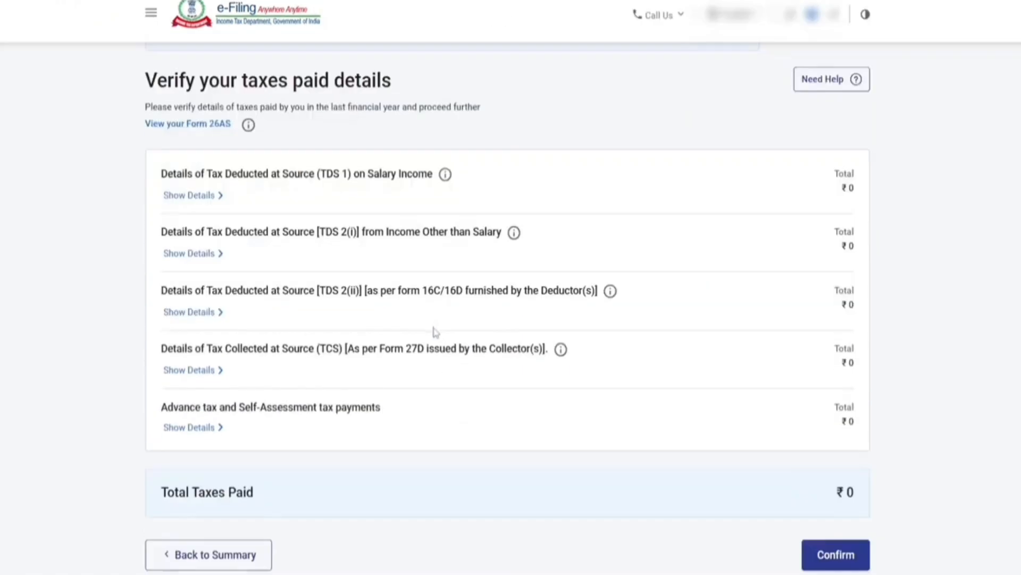
pyautogui.click(825, 464)
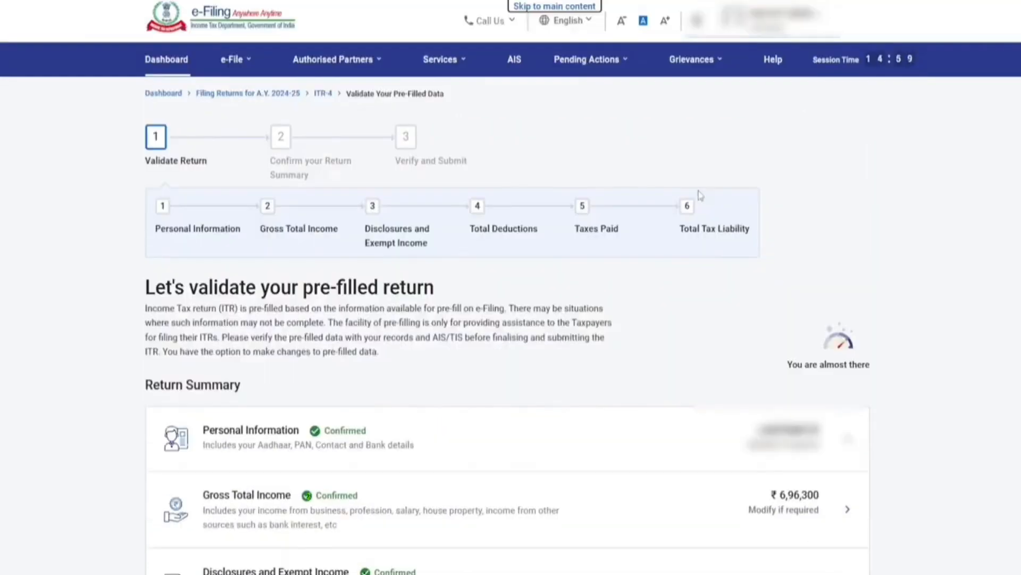
# Step: Review the tax computation (6,96,300 gross income, 24,630 tax offset by 87A rebate) and confirm ₹0 liability
pyautogui.scroll(-9, 697, 200)
pyautogui.click(226, 338)
pyautogui.scroll(-2, 745, 223)
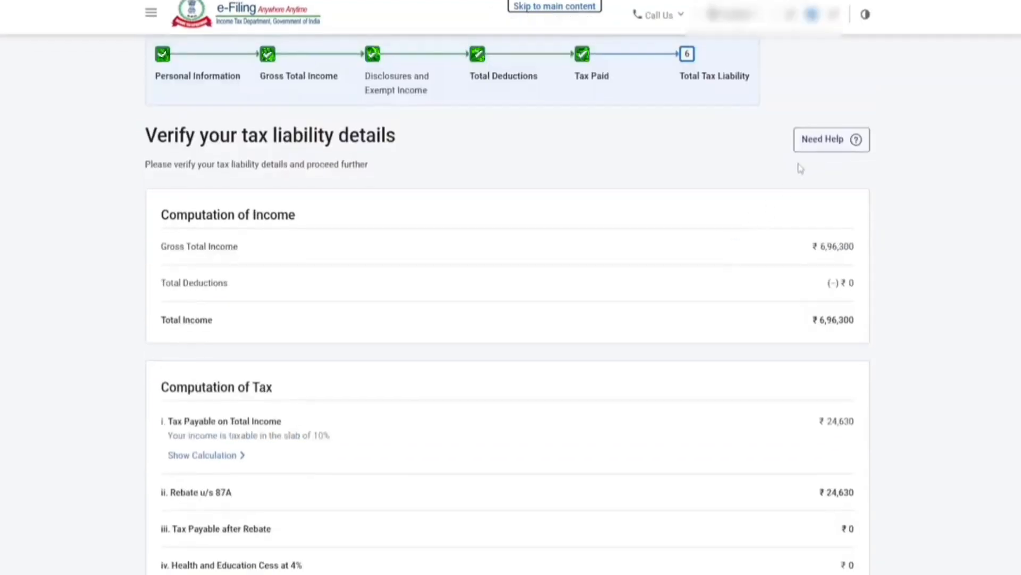
pyautogui.moveTo(820, 246); pyautogui.dragTo(855, 248)
pyautogui.click(938, 232)
pyautogui.scroll(-3, 931, 233)
pyautogui.moveTo(826, 247); pyautogui.dragTo(855, 246)
pyautogui.click(963, 192)
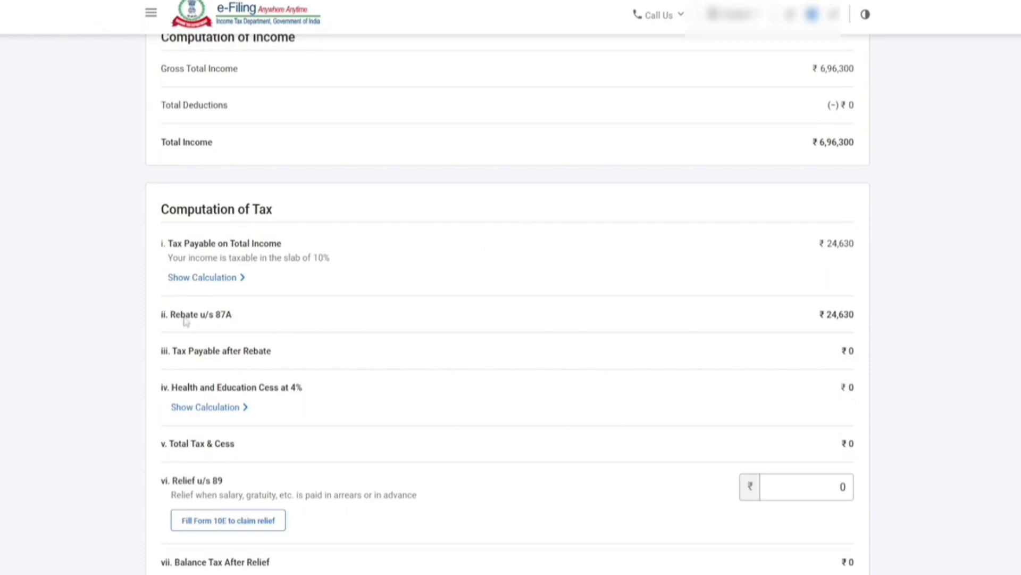
pyautogui.moveTo(172, 318); pyautogui.dragTo(243, 319)
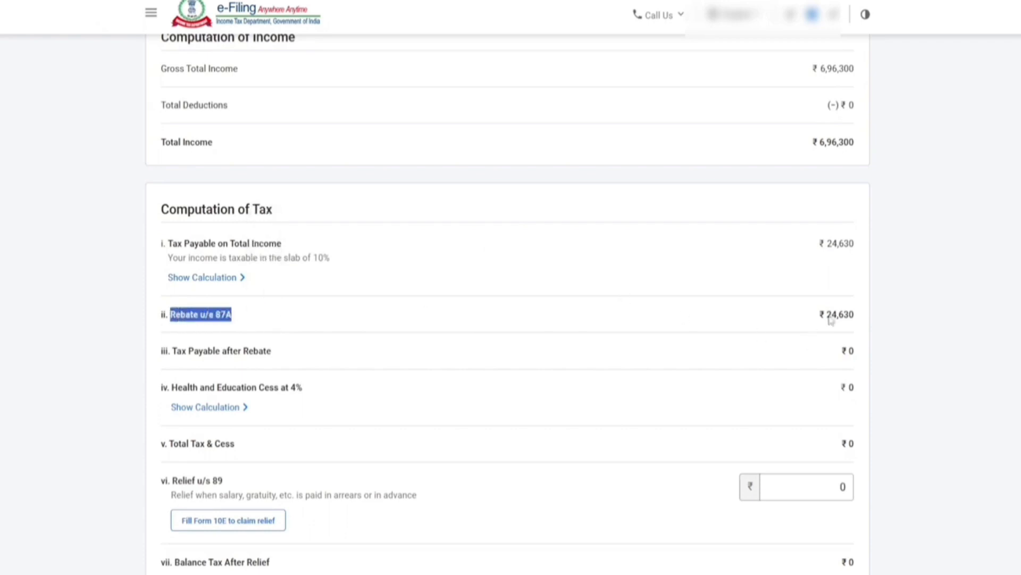
pyautogui.click(865, 316)
pyautogui.scroll(-10, 835, 333)
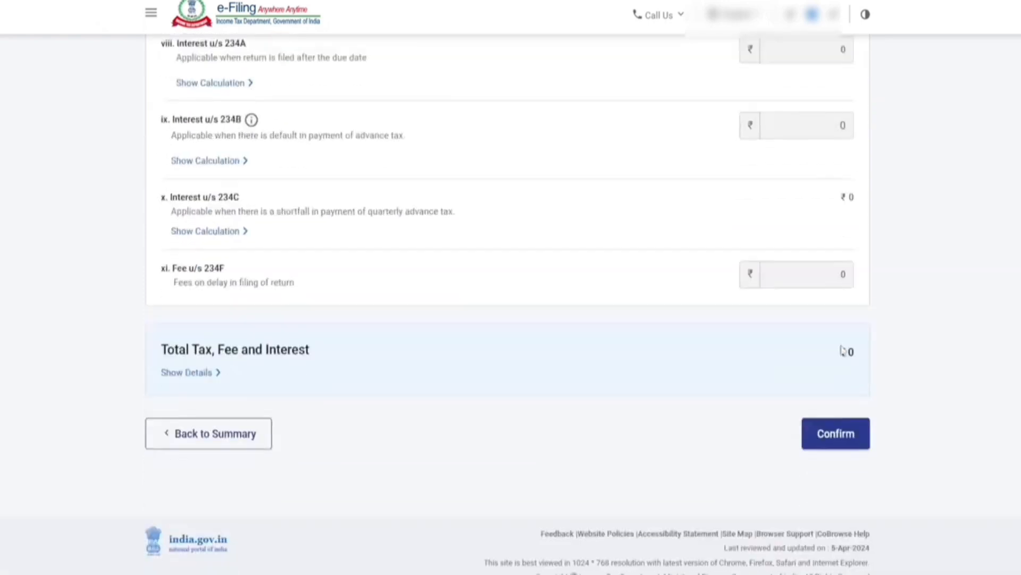
pyautogui.click(840, 423)
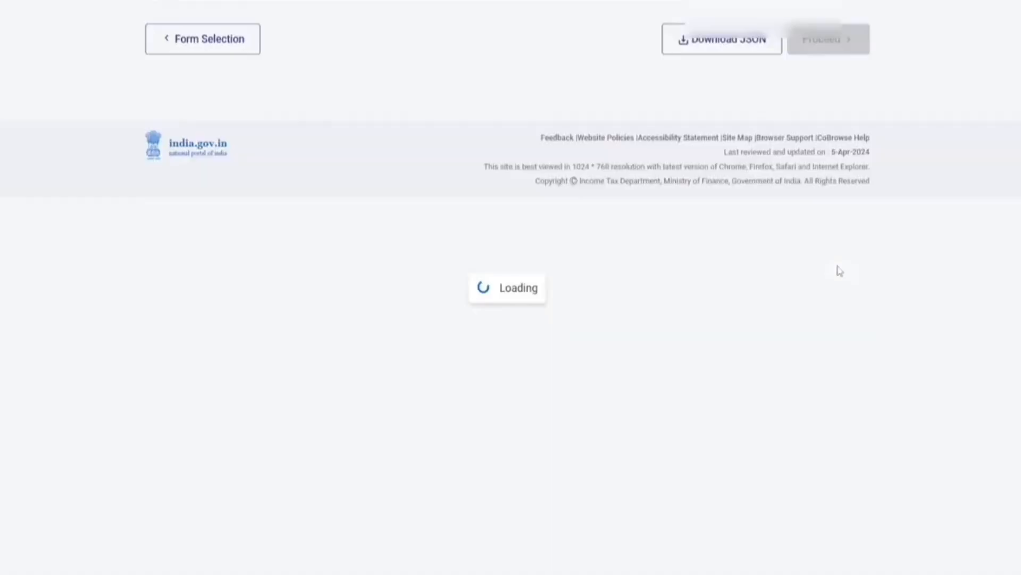
# Step: Proceed past validation to the tax summary showing ₹0 payable and the total taxable income
pyautogui.scroll(-9, 796, 283)
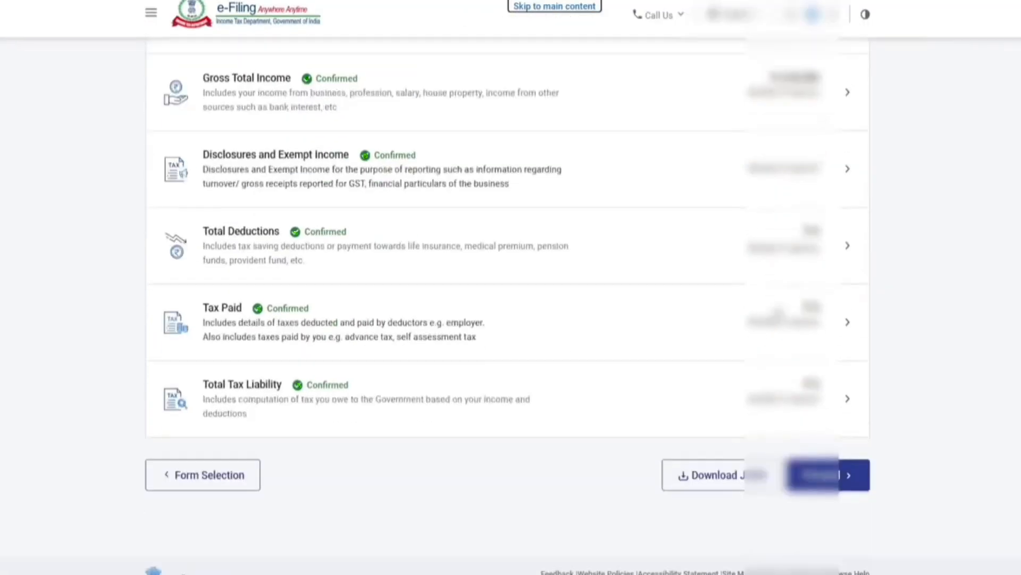
pyautogui.click(819, 426)
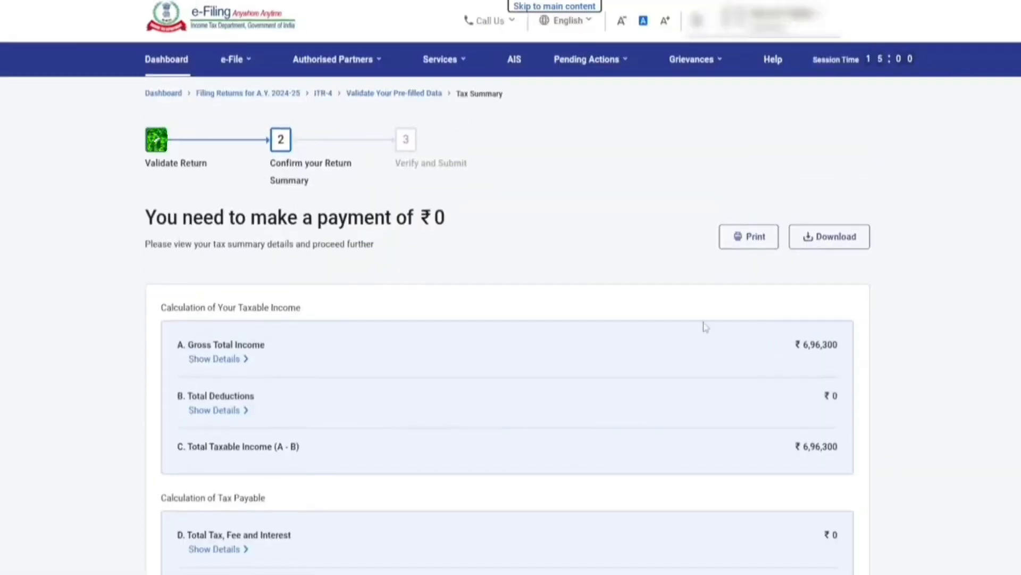
pyautogui.moveTo(147, 218); pyautogui.dragTo(440, 218)
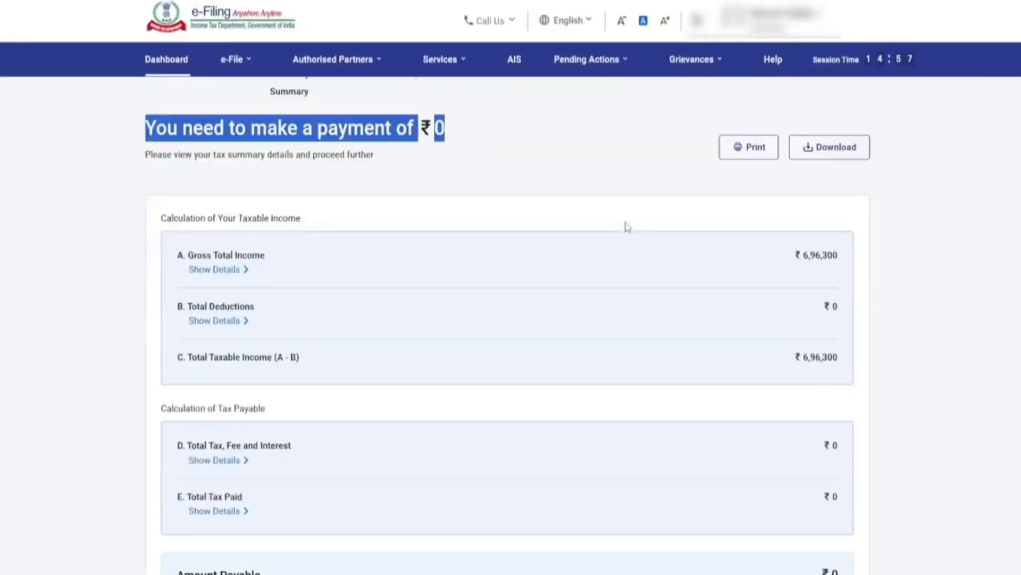
pyautogui.scroll(-6, 628, 226)
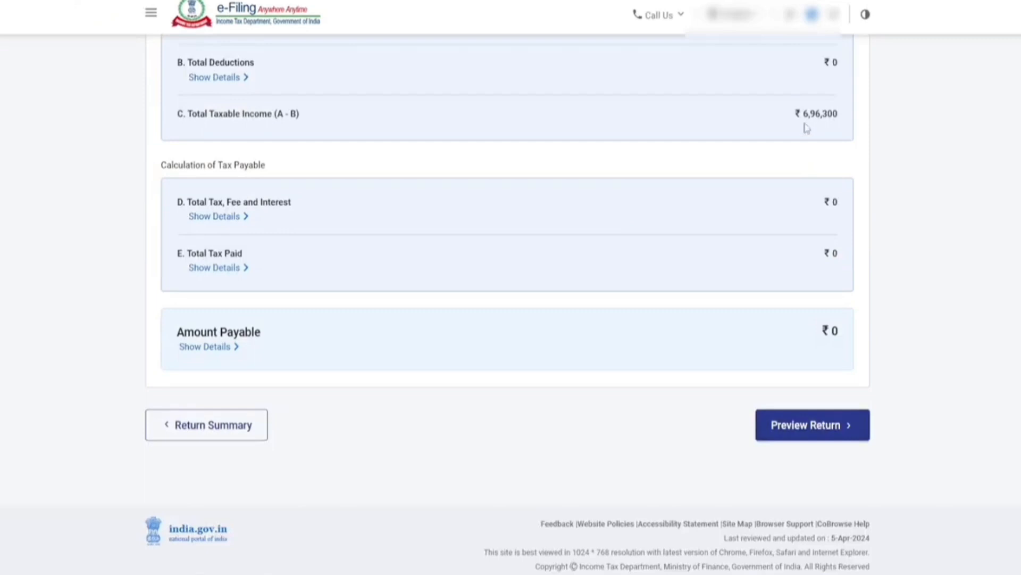
pyautogui.moveTo(802, 113); pyautogui.dragTo(846, 114)
# Step: Preview the full ITR-4 Sugam return for A.Y. 2024-25 and send it on to validation
pyautogui.click(807, 426)
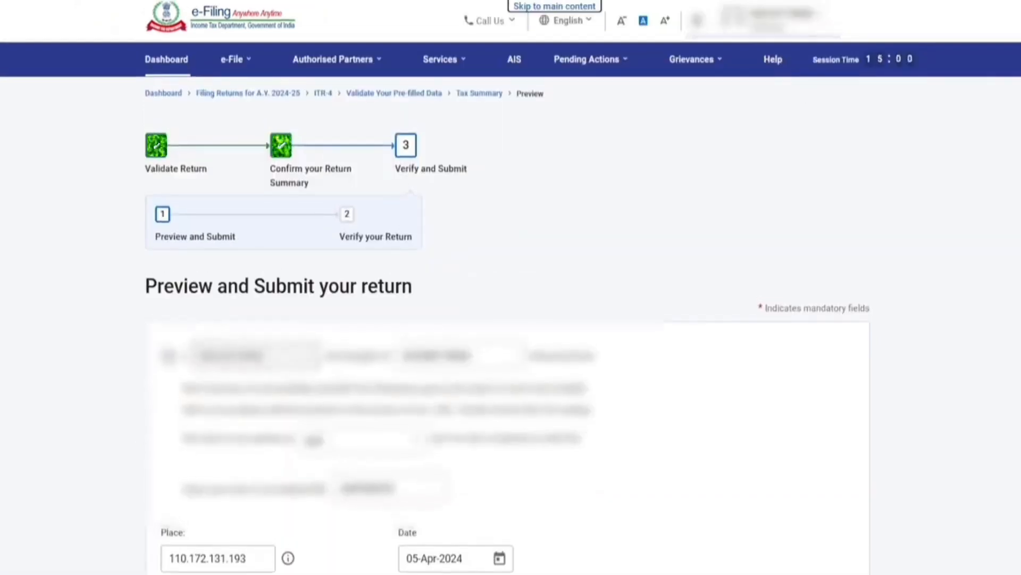
pyautogui.scroll(-8, 627, 303)
pyautogui.click(798, 402)
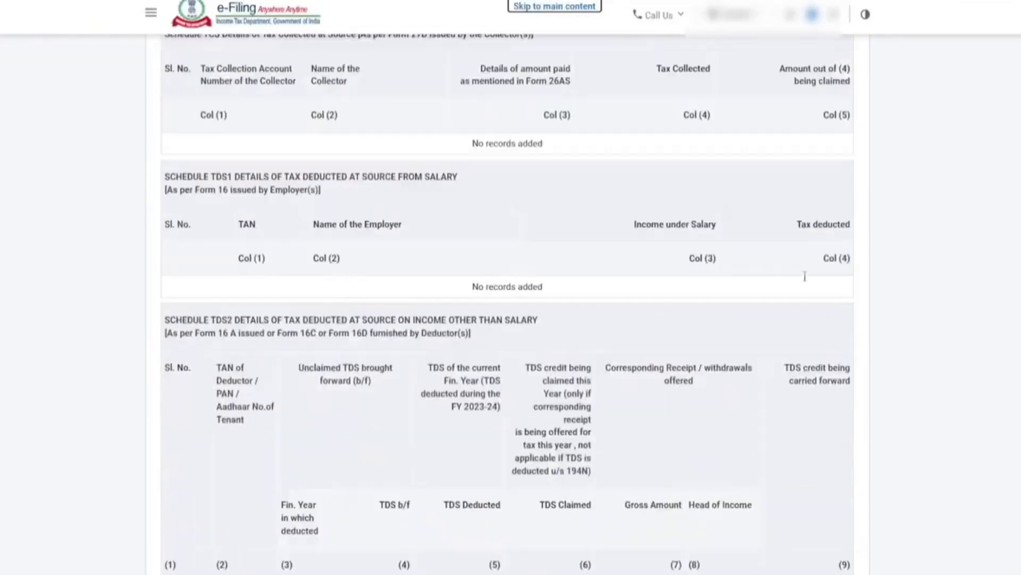
pyautogui.scroll(-20, 805, 276)
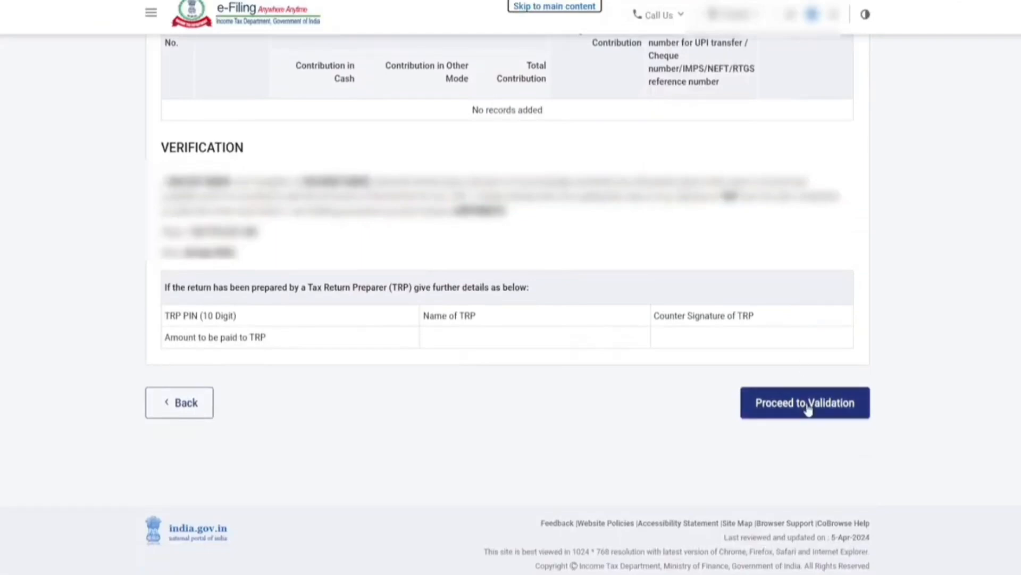
pyautogui.click(807, 406)
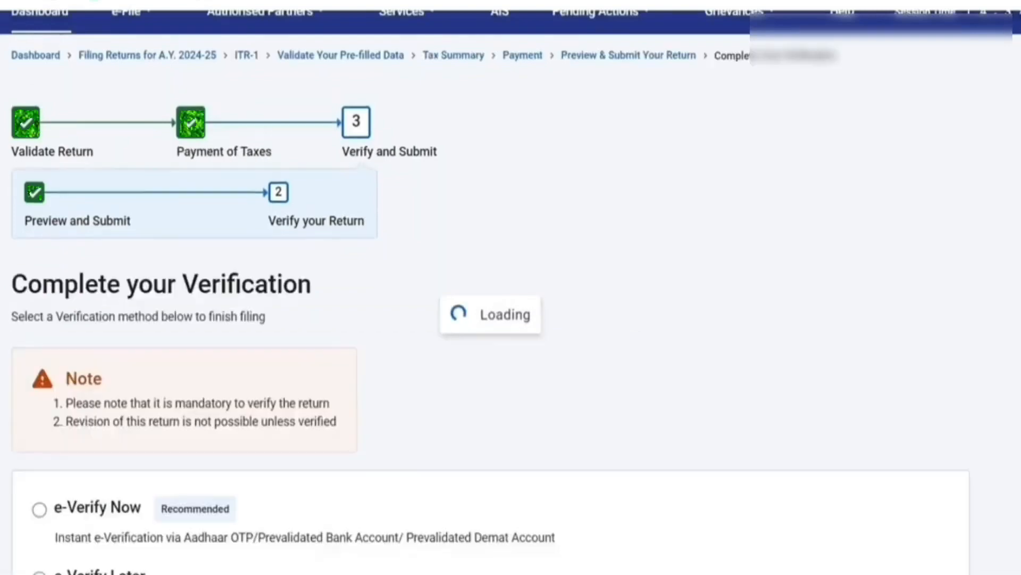
# Step: Choose e-Verify Now and continue to the list of e-verification methods
pyautogui.scroll(-5, 510, 320)
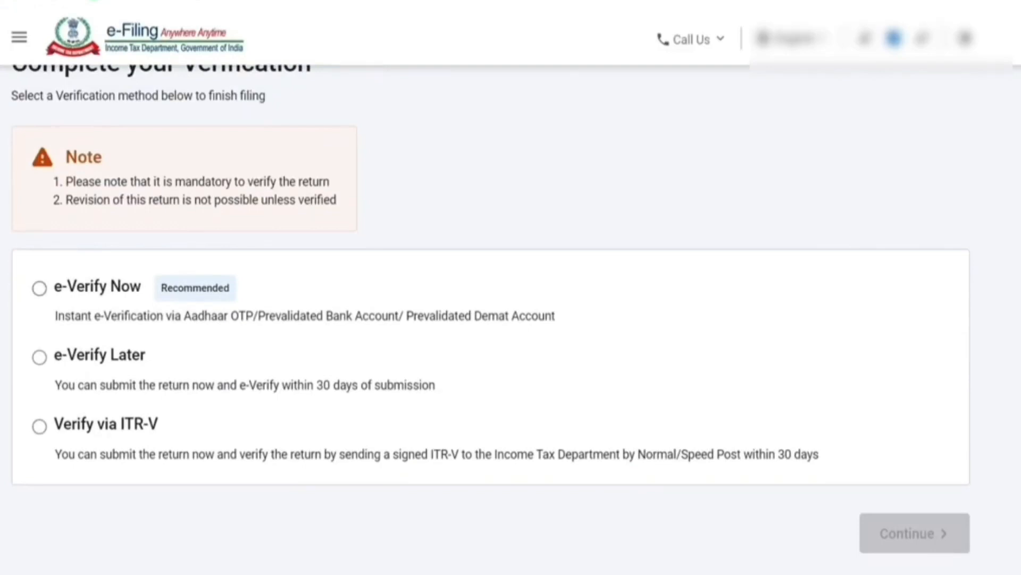
pyautogui.click(39, 287)
pyautogui.click(915, 533)
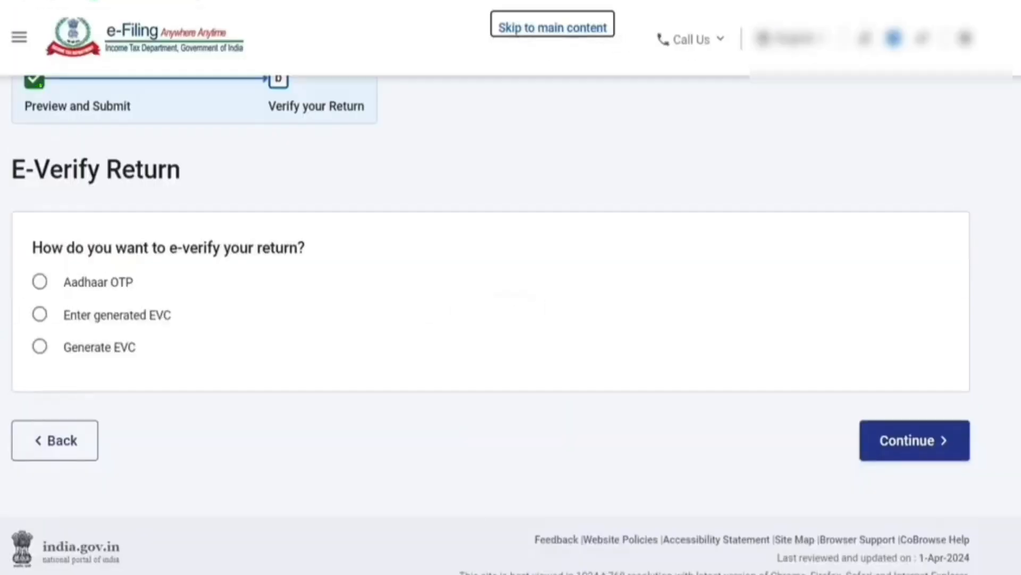
pyautogui.scroll(-4, 490, 319)
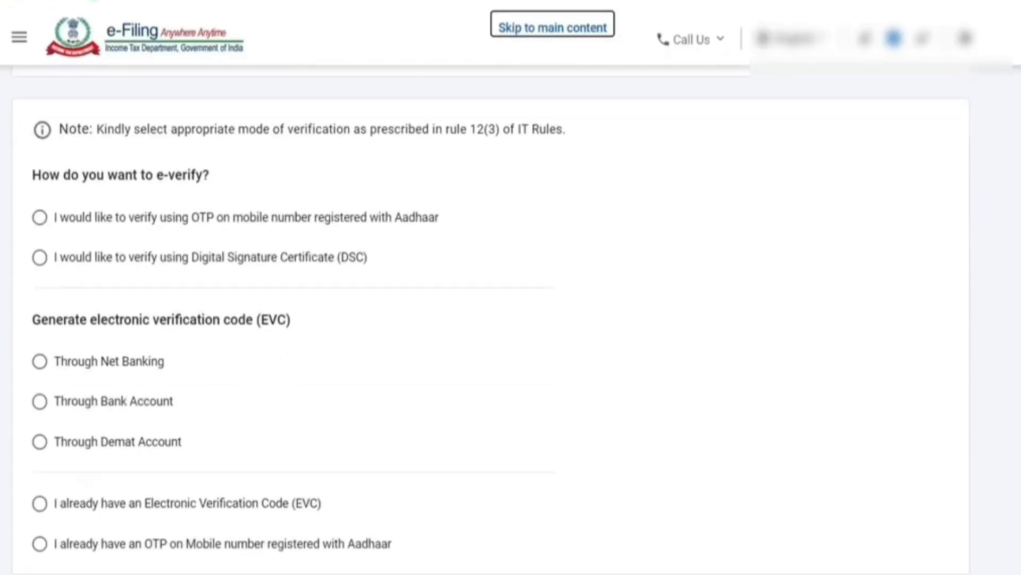
pyautogui.scroll(-3, 489, 320)
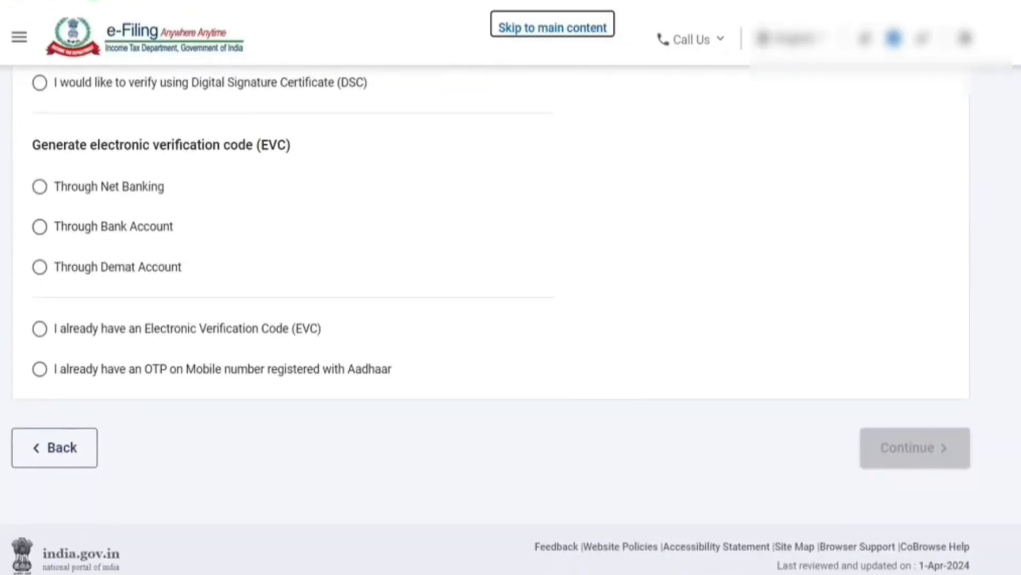
pyautogui.scroll(5, 489, 319)
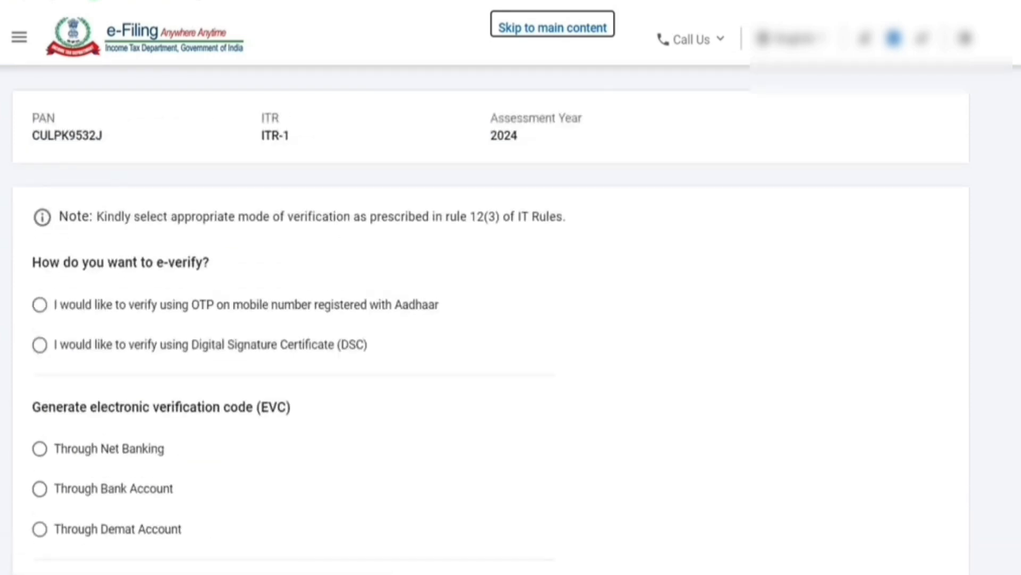
# Step: Select OTP on the Aadhaar-registered mobile, agree to Aadhaar validation, and generate the OTP for entry
pyautogui.click(39, 304)
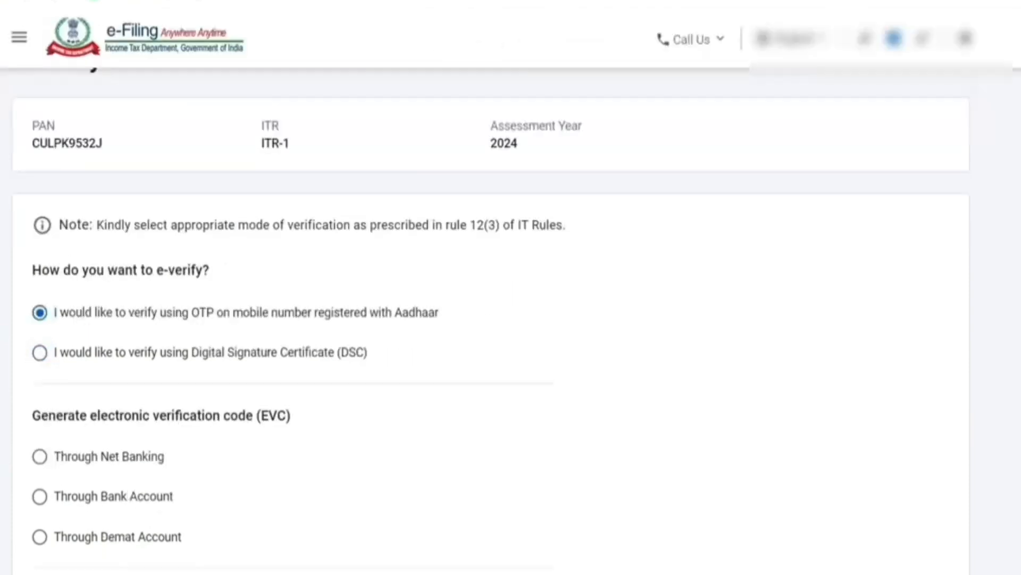
pyautogui.scroll(-5, 511, 319)
pyautogui.click(915, 440)
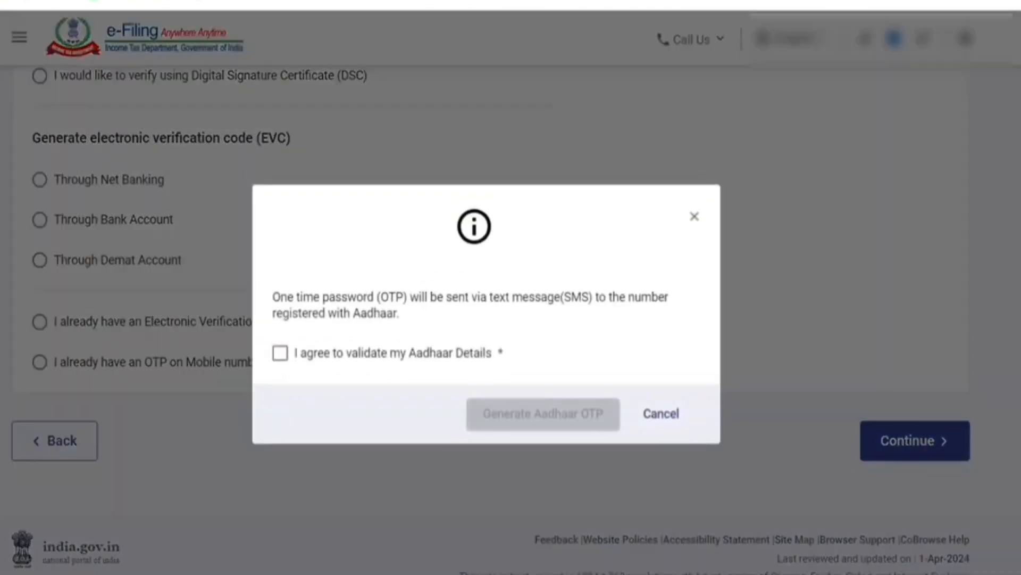
pyautogui.click(279, 353)
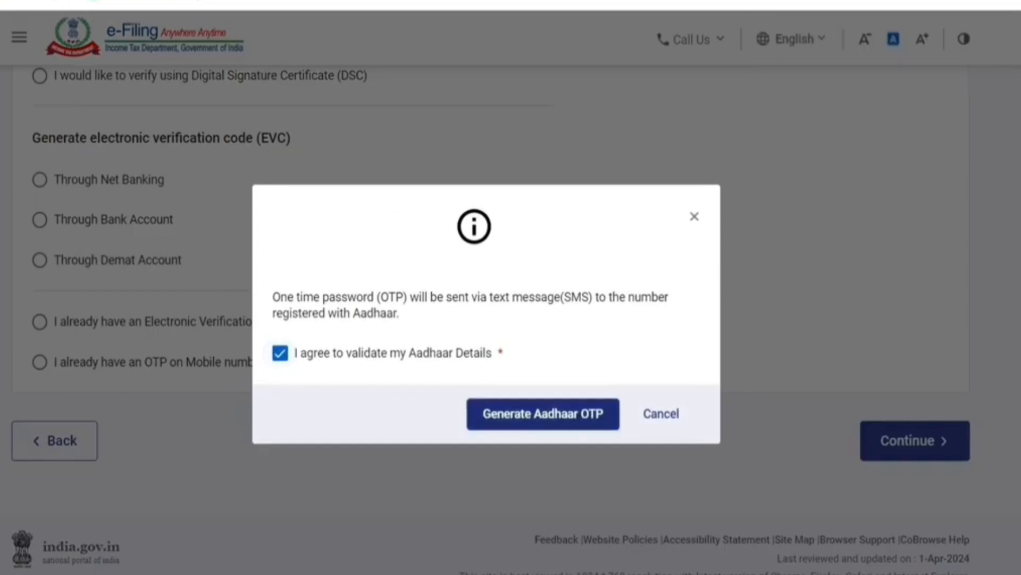
pyautogui.click(543, 413)
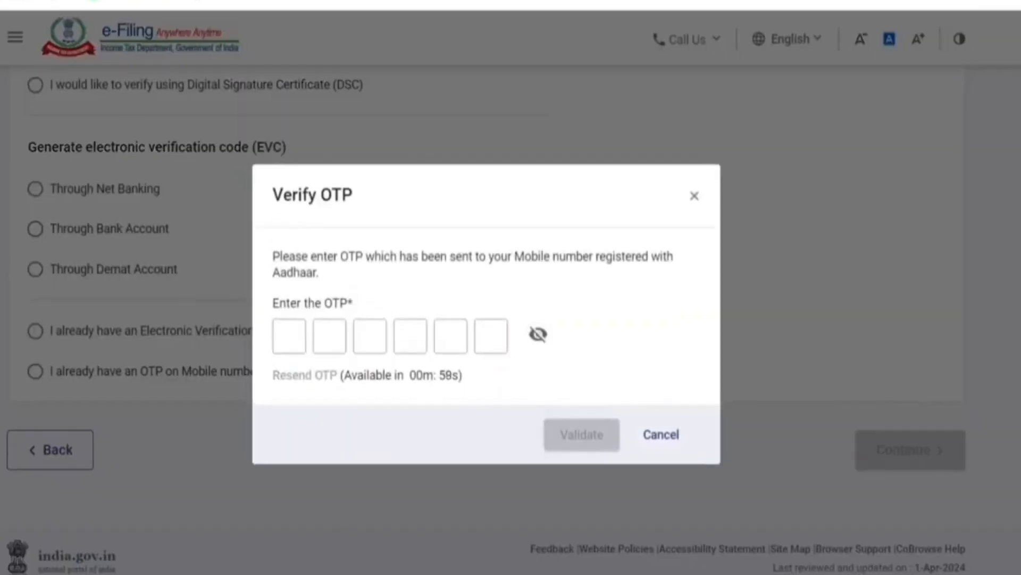
pyautogui.click(289, 336)
pyautogui.press('Tab')
pyautogui.press('Tab')
pyautogui.press('Tab')
pyautogui.press('Tab')
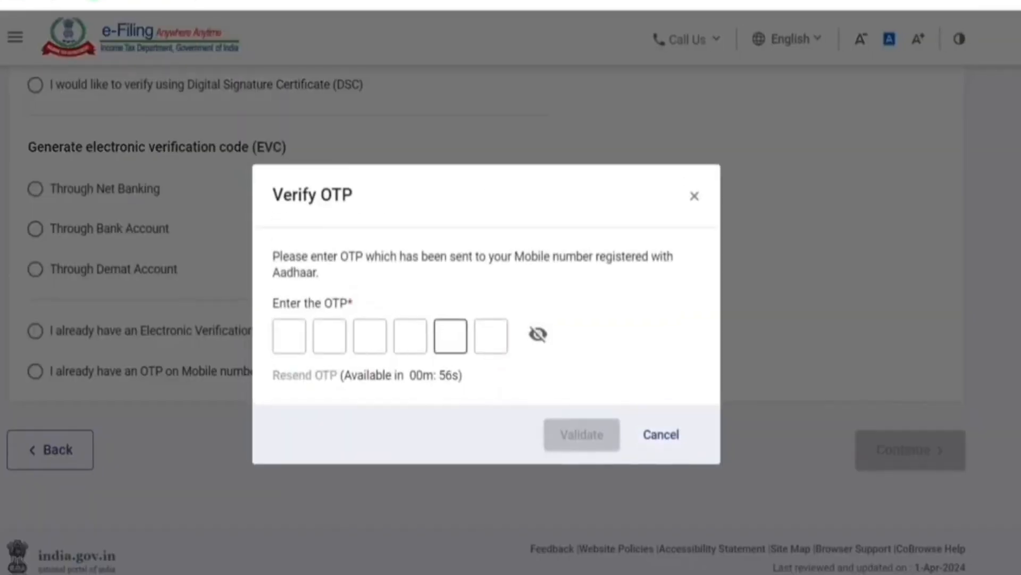